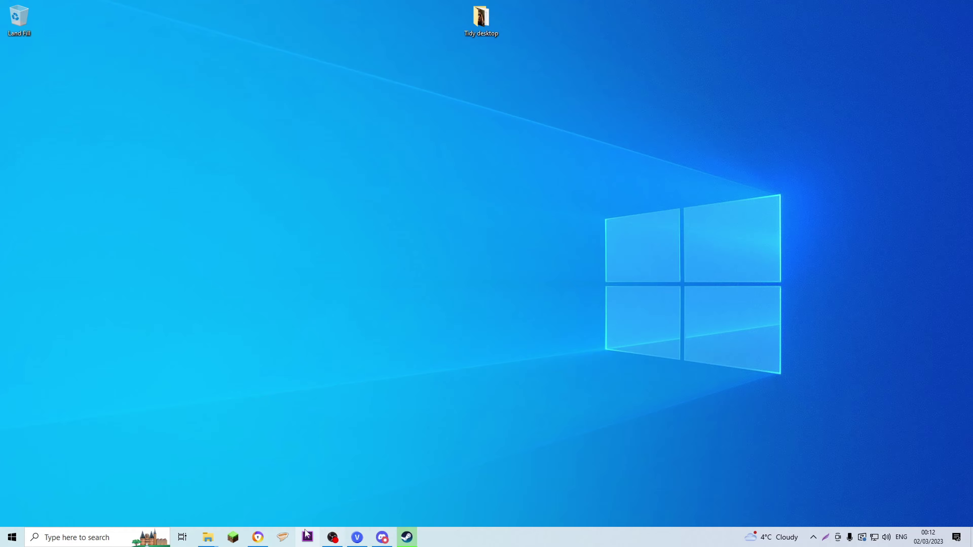
Step: Switch to Discord and review the prerequisites in the how-to-install channel of the STALKER G.A.M.M.A. server
left_click(382, 537)
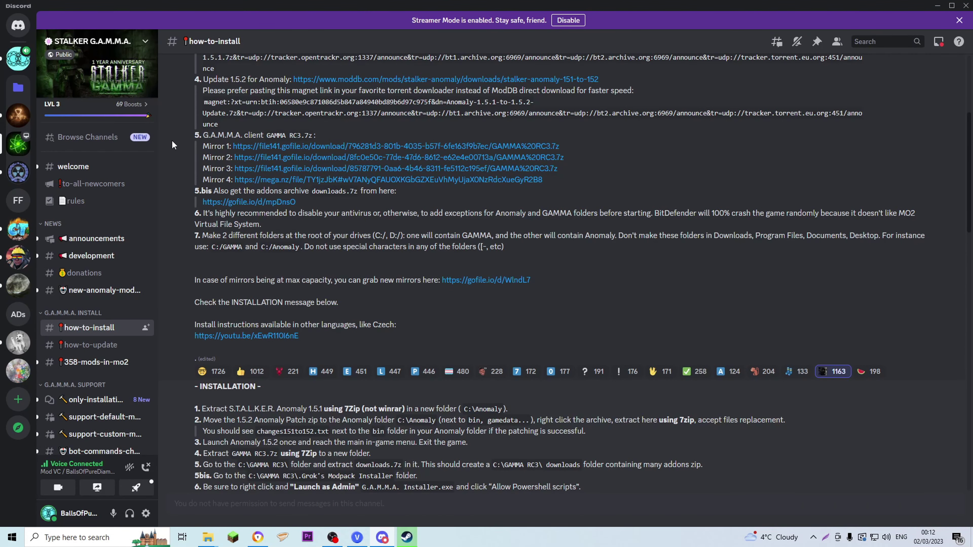
scroll(227, 231, "up", 5)
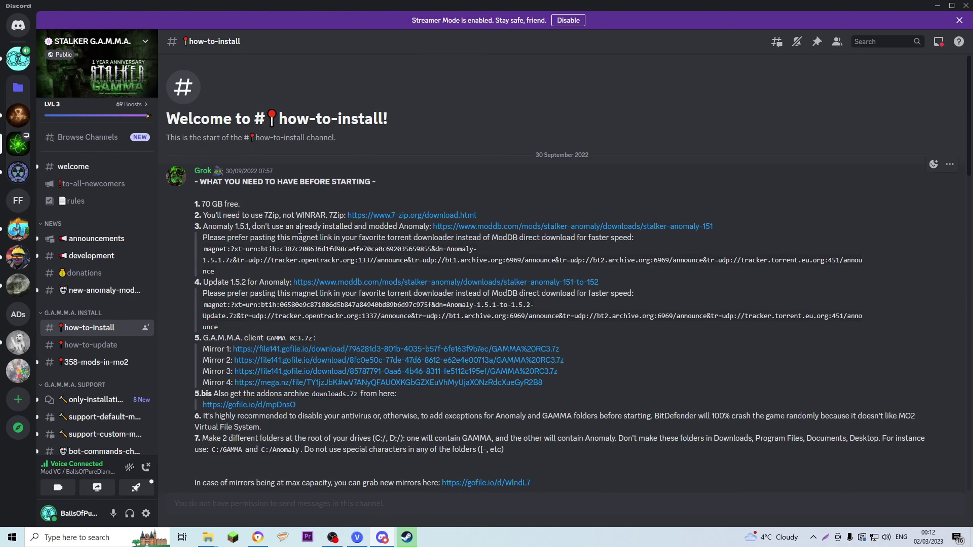
scroll(303, 235, "down", 3)
scroll(293, 249, "up", 3)
Step: Check the free space of the drives under This PC in File Explorer, then close that window
mouse_move(208, 537)
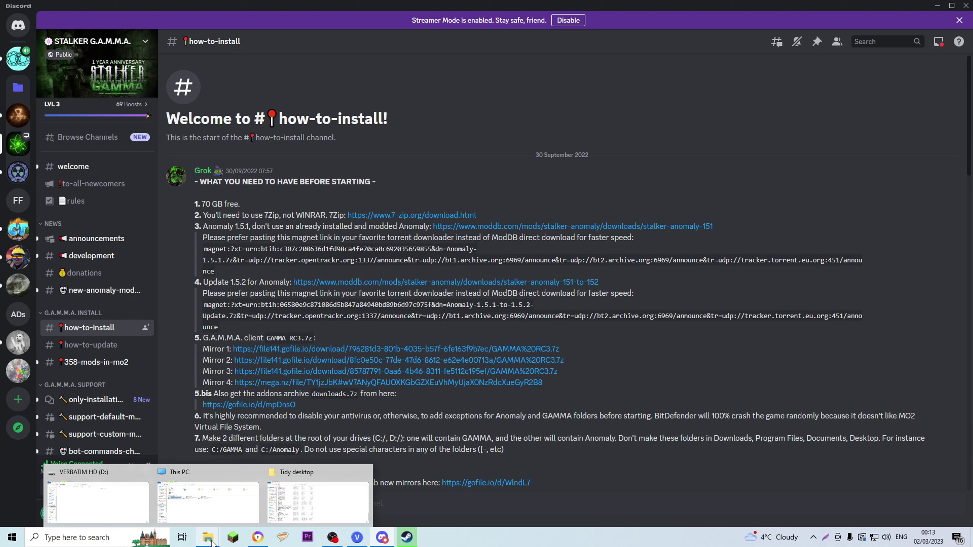
left_click(201, 500)
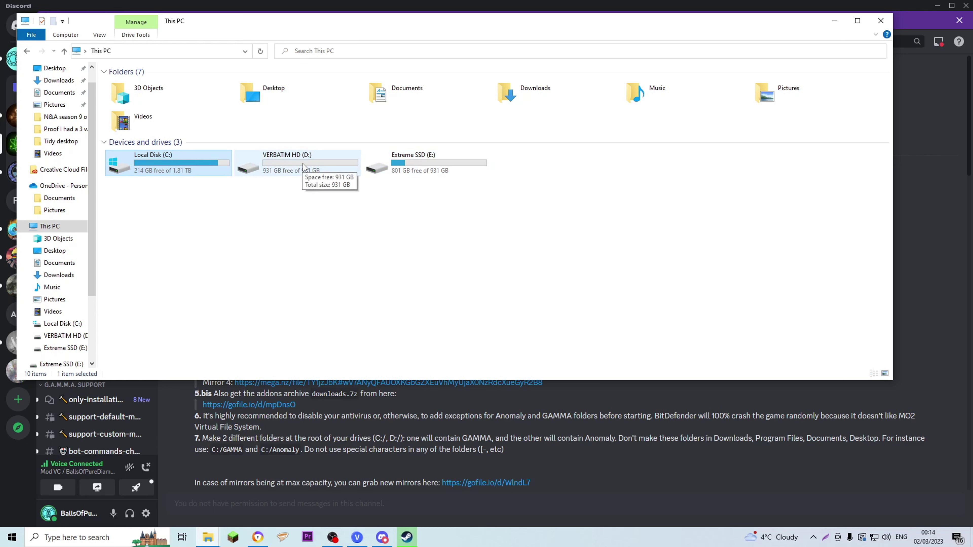
key("alt+F4")
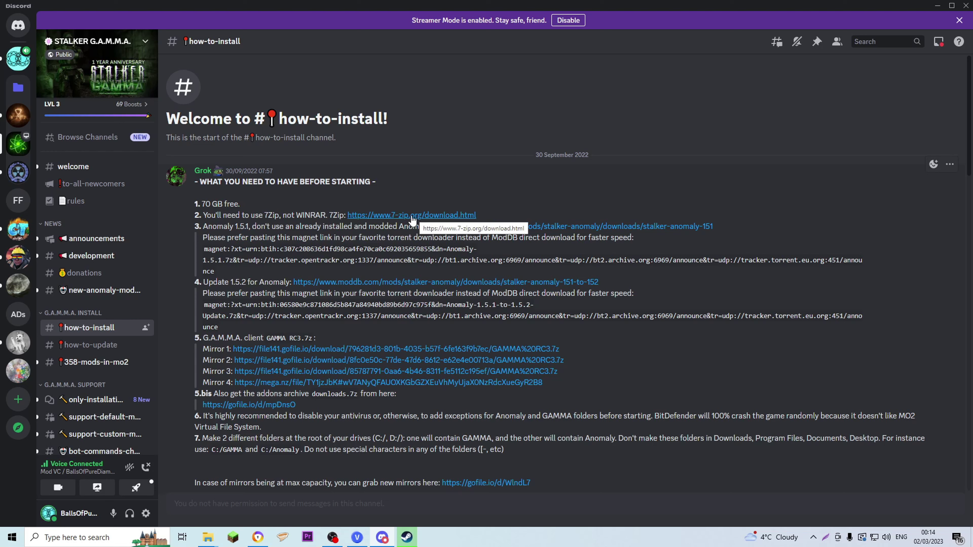
Step: Download S.T.A.L.K.E.R. Anomaly 1.5.1 from the ModDB link in the instructions and move the archive to the VERBATIM HD (D:) drive
left_click(547, 228)
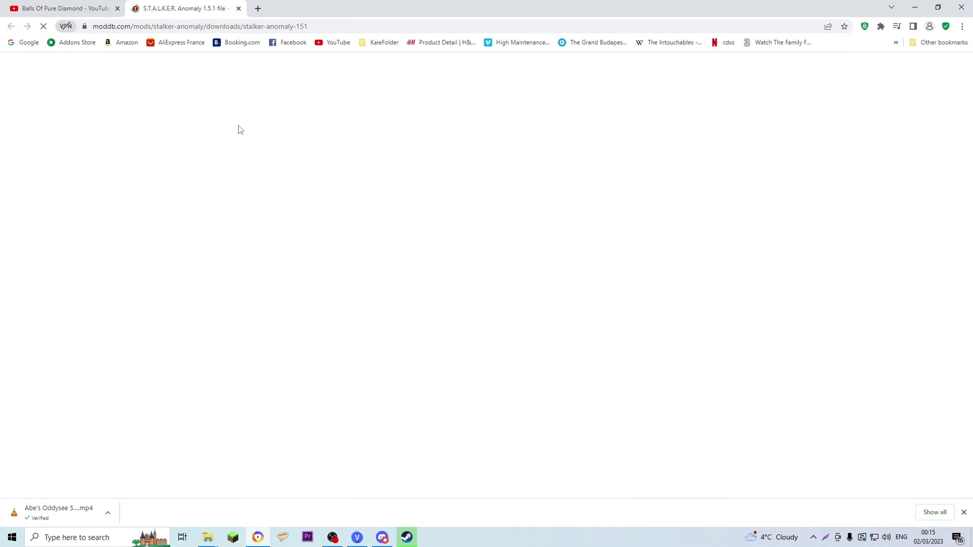
scroll(239, 305, "down", 3)
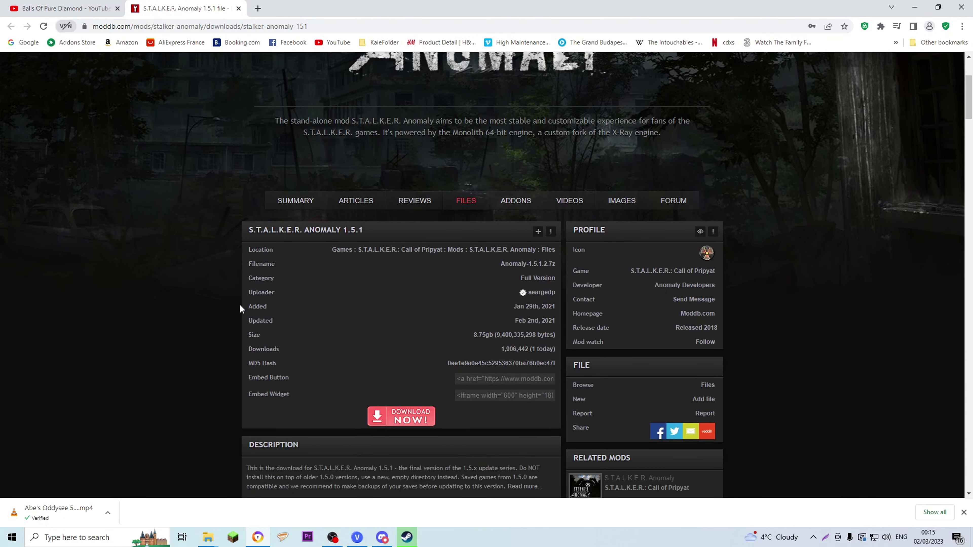
left_click(410, 421)
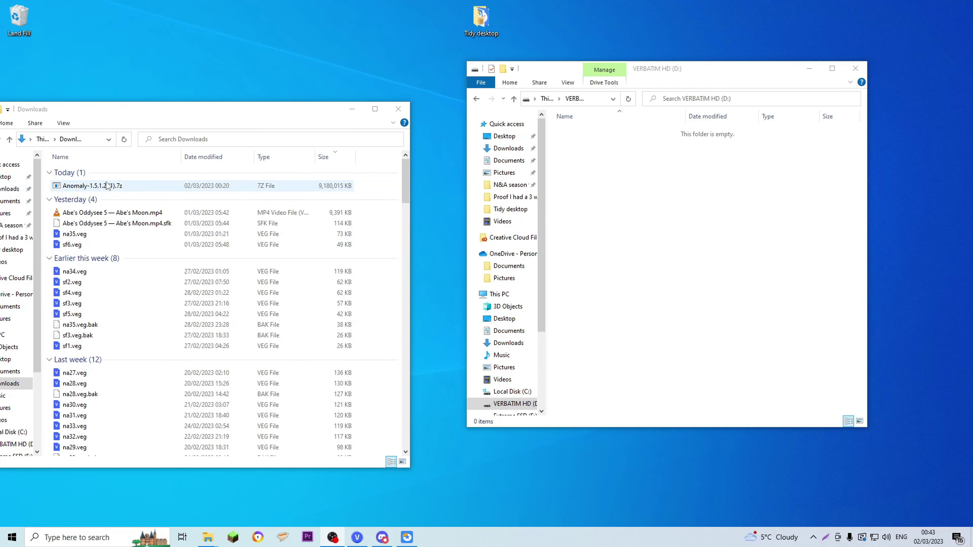
left_click_drag(107, 191, 674, 224)
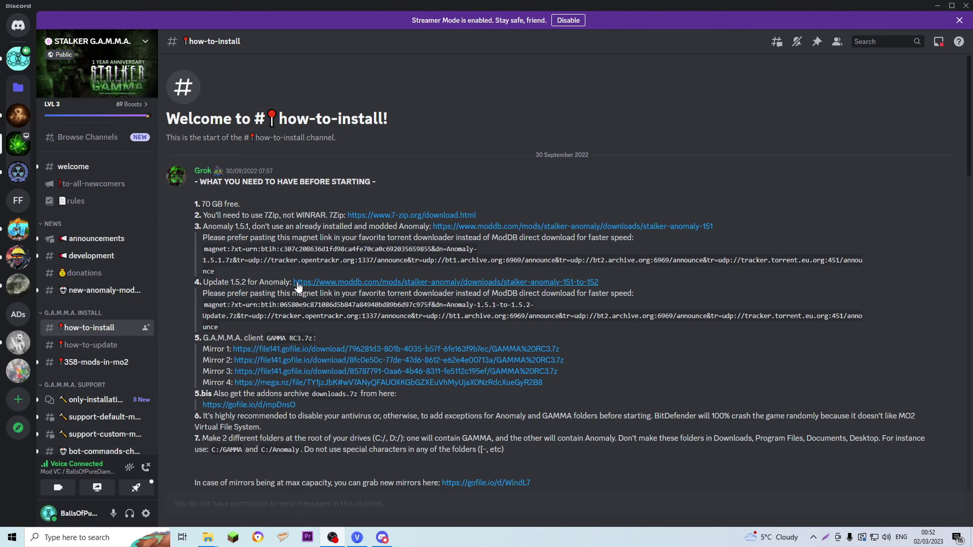
Step: Download the Anomaly 1.5.1 to 1.5.2 update from its ModDB link and move the archive to the D: drive
left_click(330, 283)
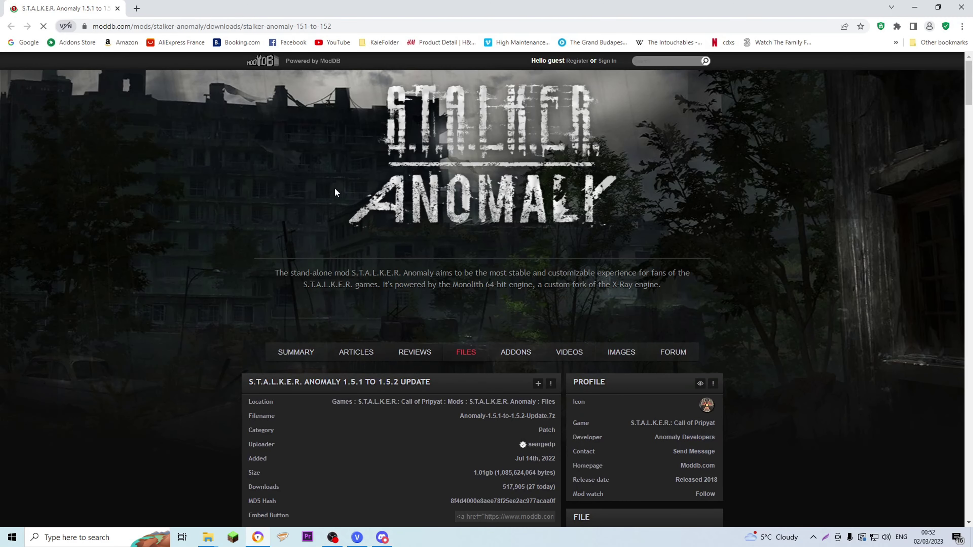
scroll(407, 326, "down", 5)
left_click(398, 303)
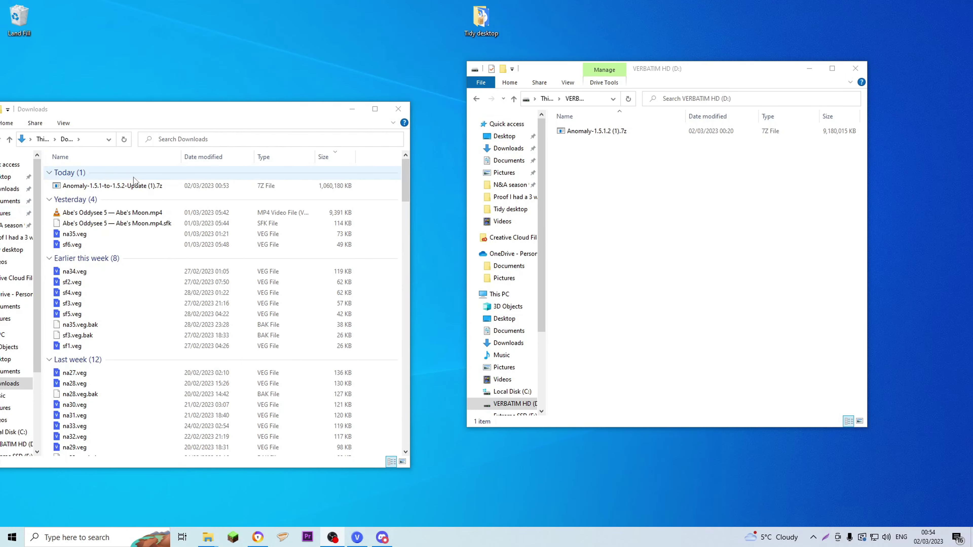
left_click_drag(113, 190, 639, 191)
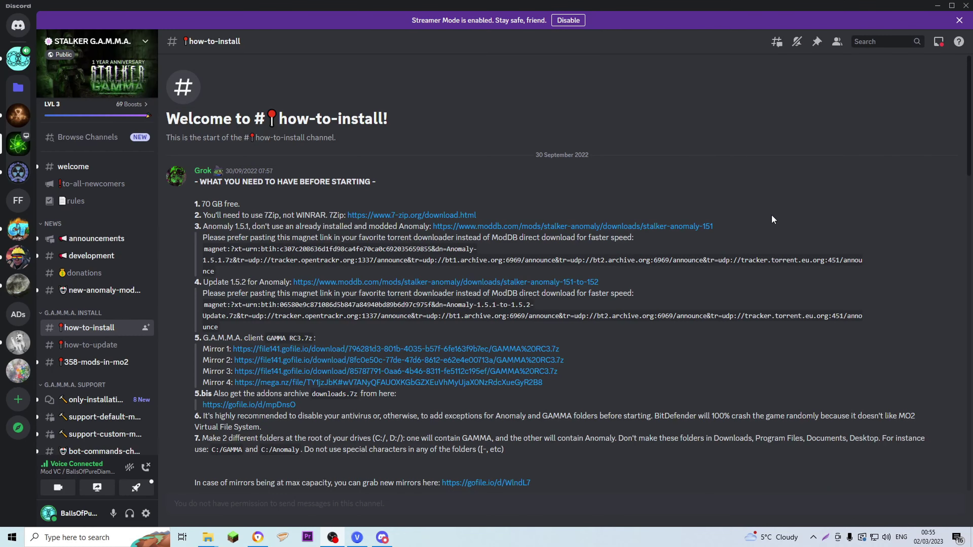
Step: Download the G.A.M.M.A. client archive GAMMA RC3.7z from Gofile and move it to the D: drive
left_click(318, 350)
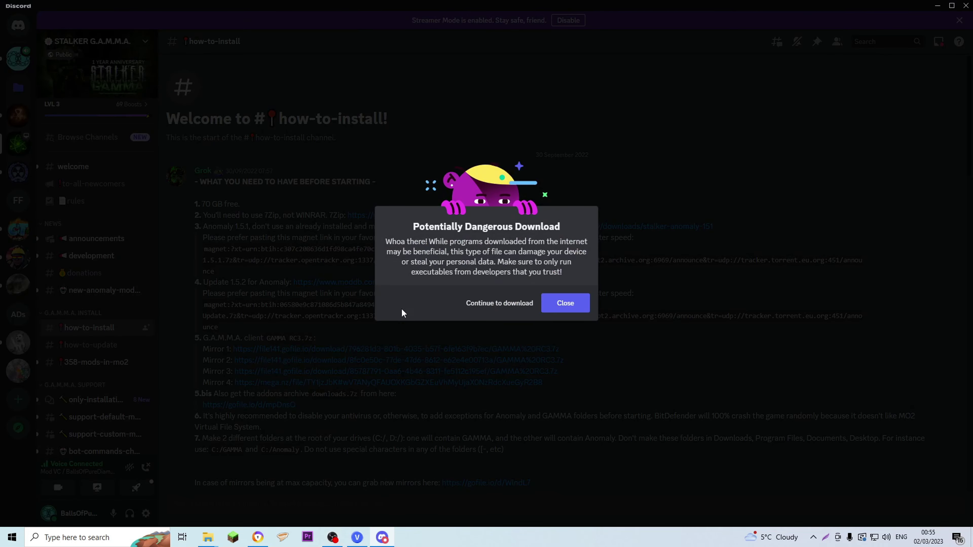
left_click(506, 304)
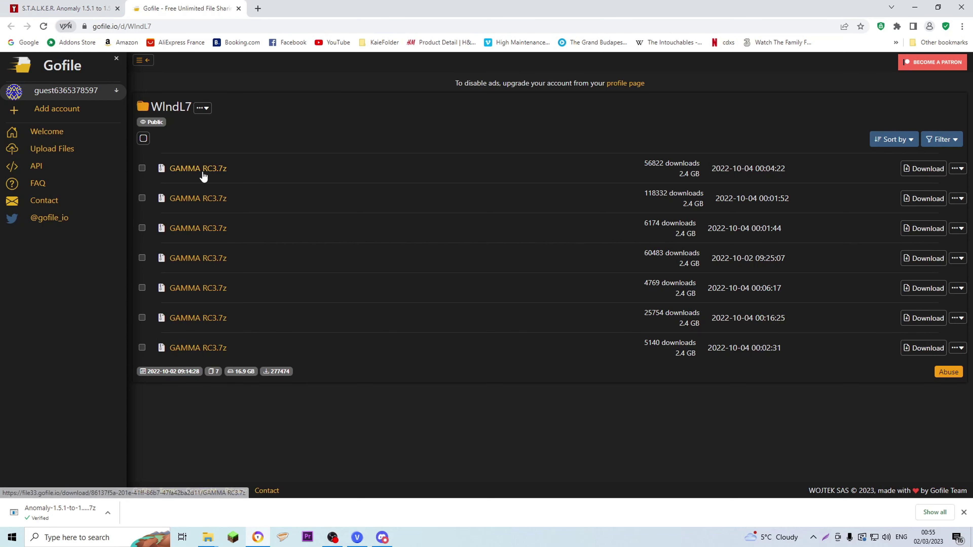
left_click(923, 168)
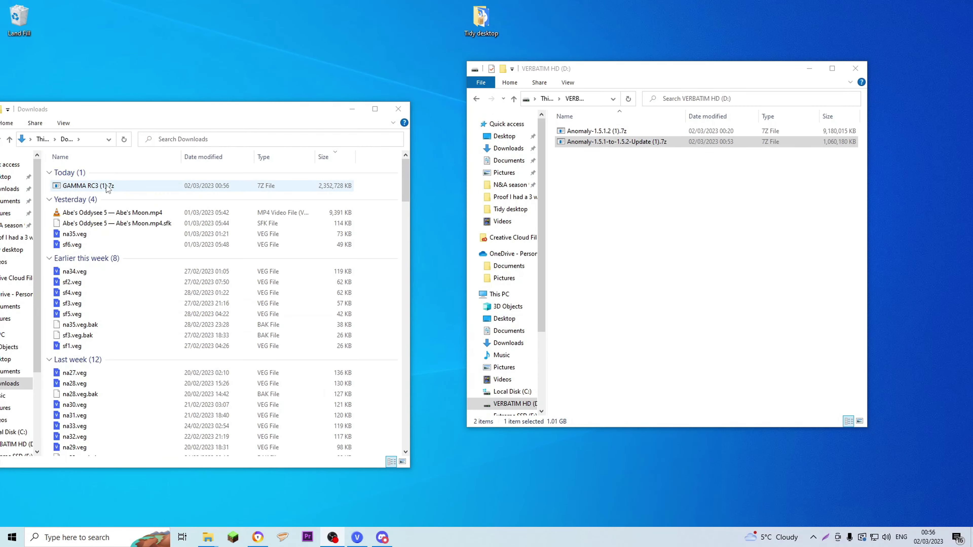
left_click_drag(108, 188, 675, 224)
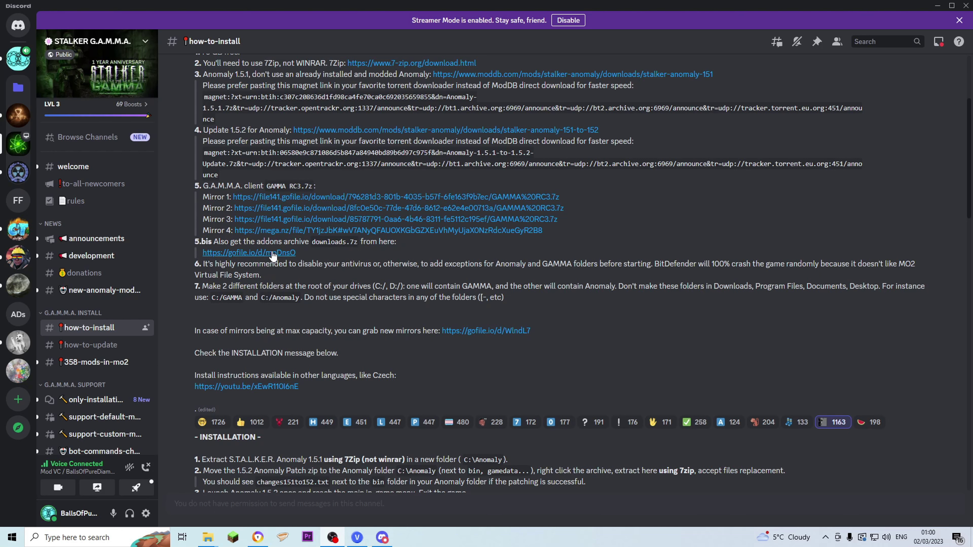
Step: Download the addons archive downloads.7z from the Gofile link in step 5.bis and move it to the D: drive
left_click(274, 254)
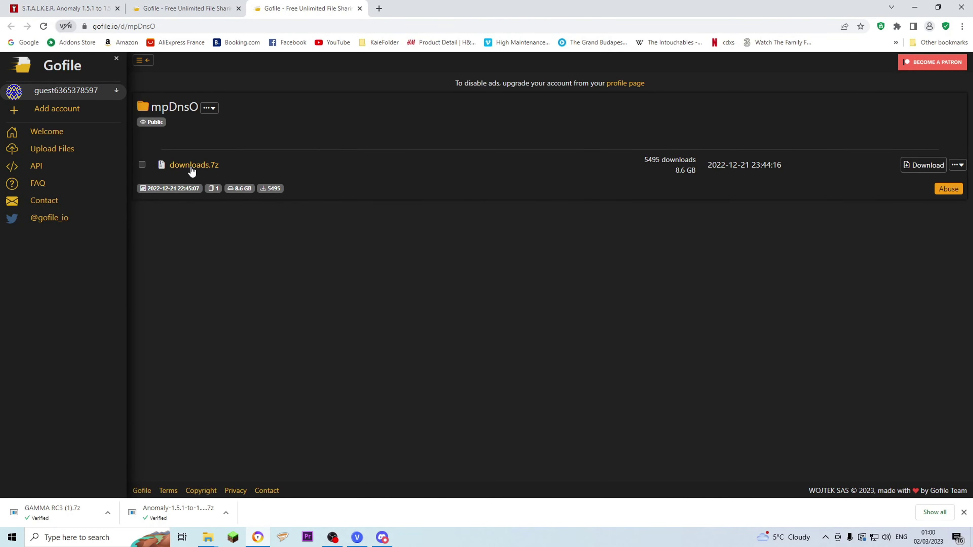
left_click(932, 169)
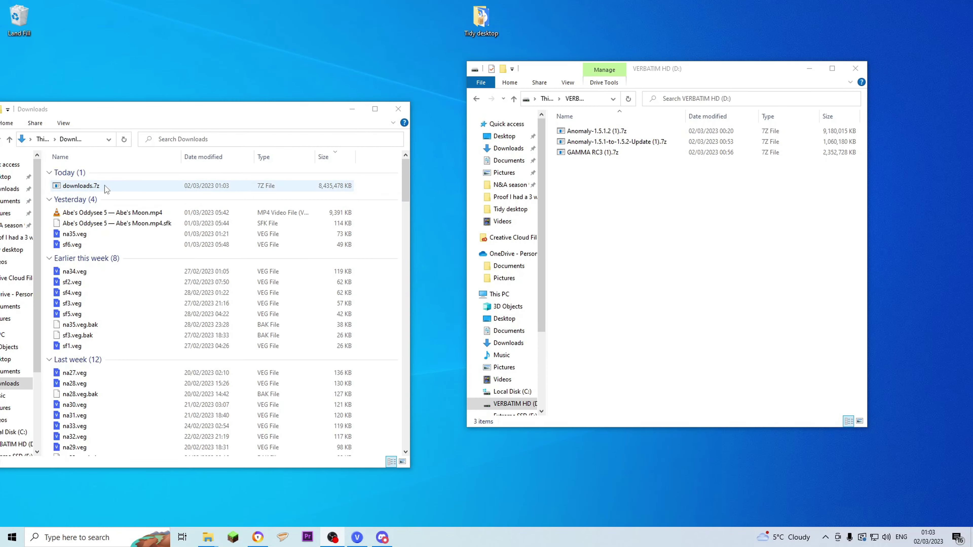
left_click_drag(106, 187, 595, 195)
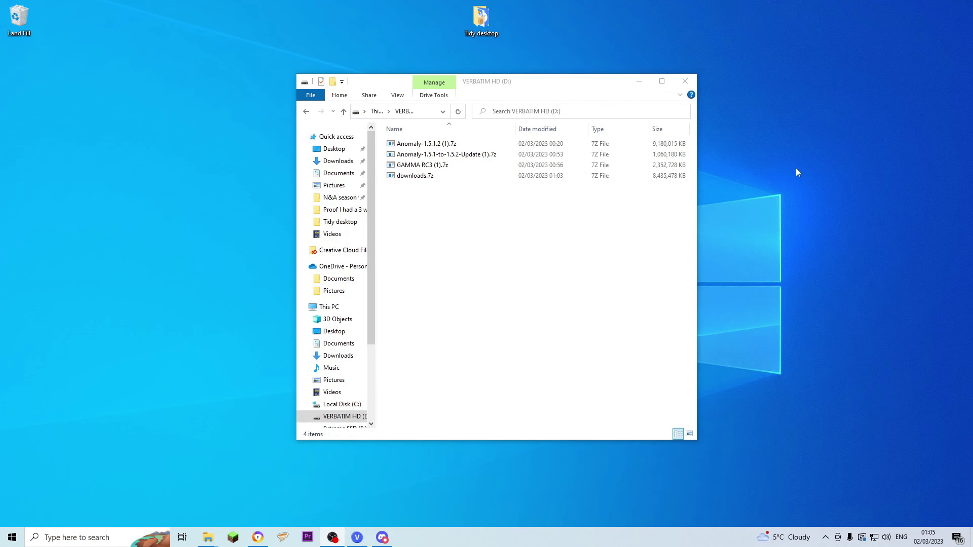
Step: Create a new folder named Anomaly at the root of the D: drive
right_click(474, 272)
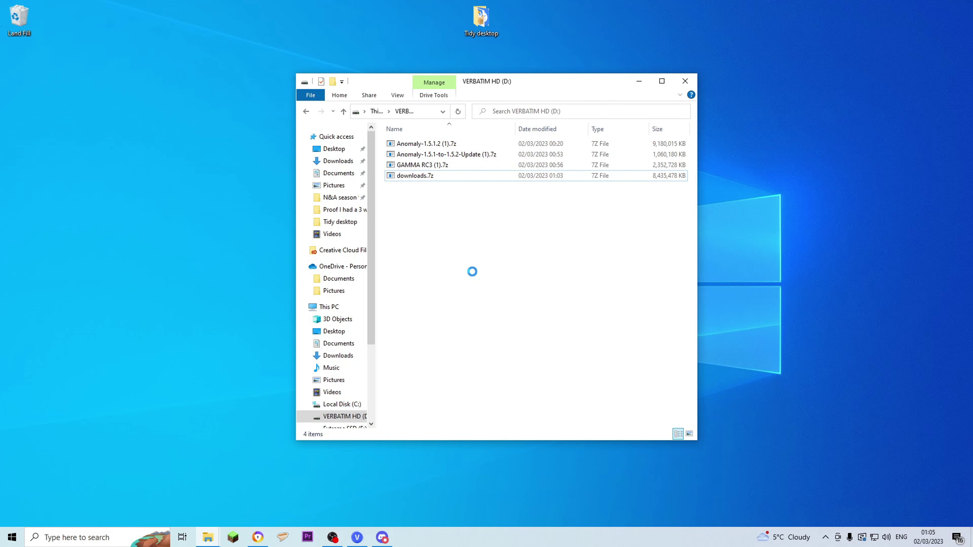
mouse_move(530, 397)
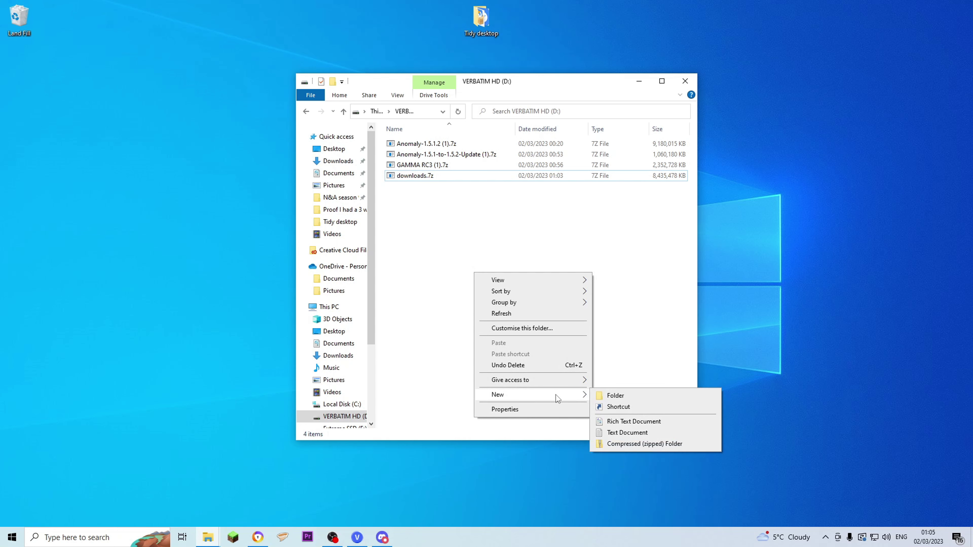
left_click(621, 395)
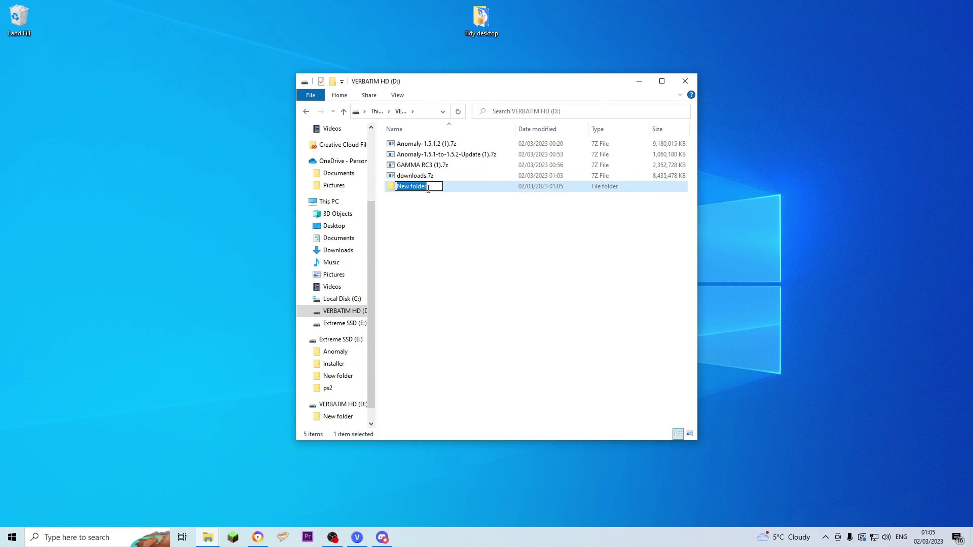
type("Anomaly")
left_click(444, 209)
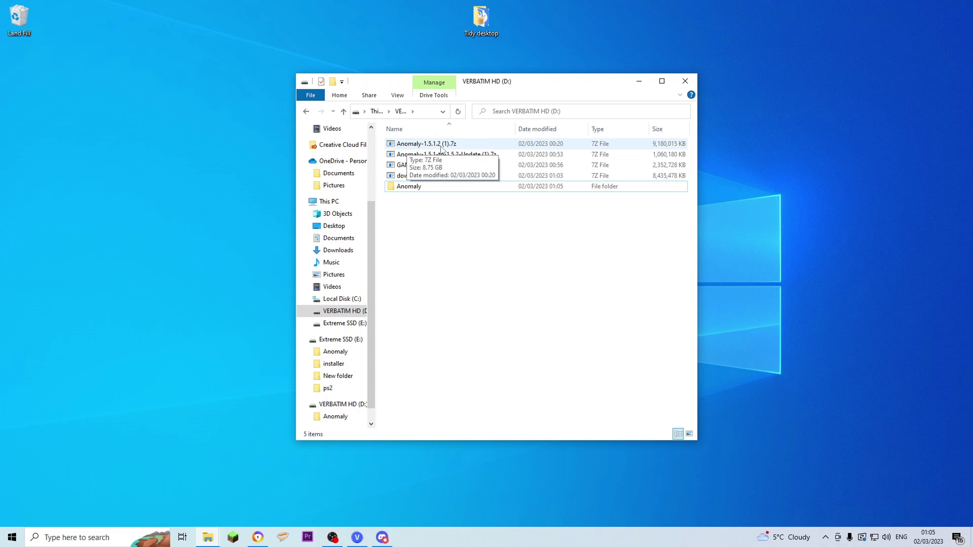
Step: Move Anomaly-1.5.1.2 (1).7z into the Anomaly folder and extract it there with 7-Zip
left_click_drag(440, 150, 421, 186)
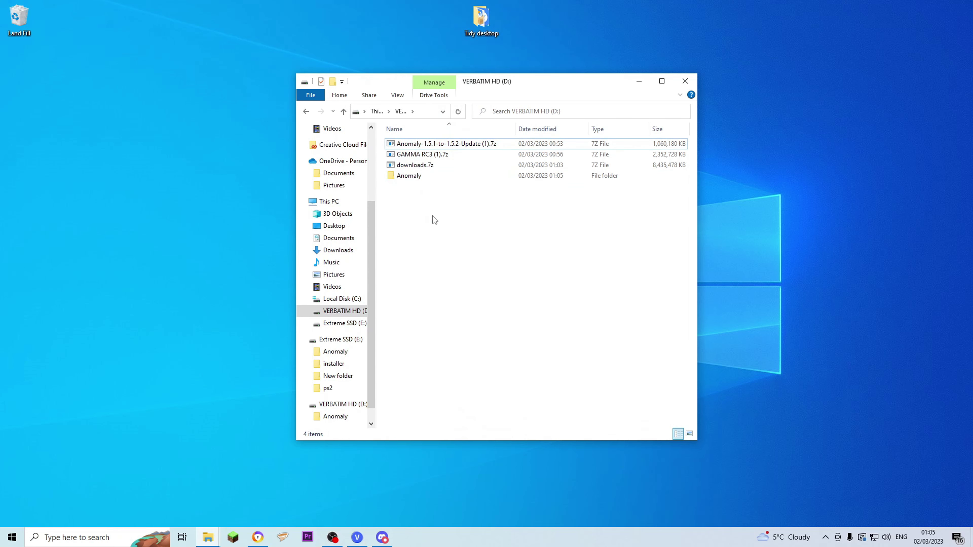
double_click(423, 175)
right_click(413, 145)
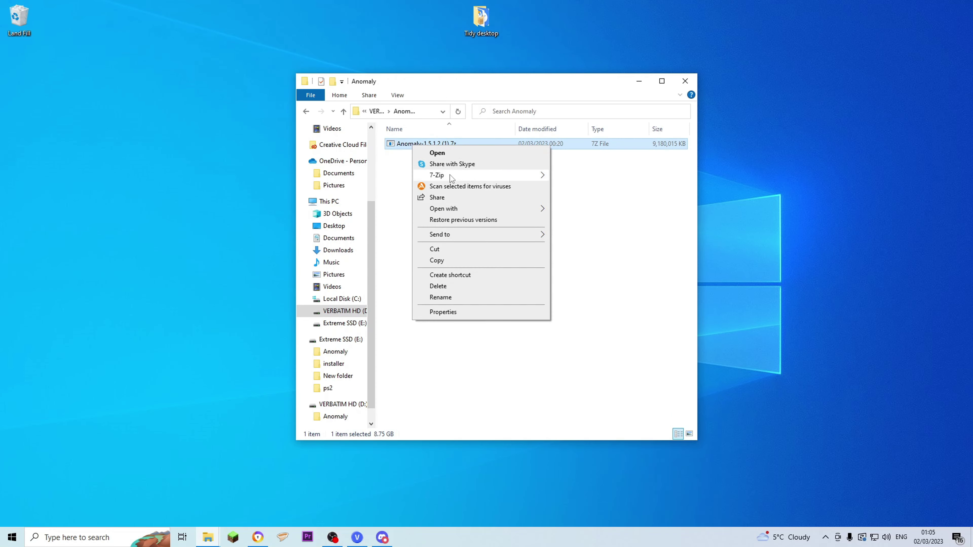
mouse_move(449, 176)
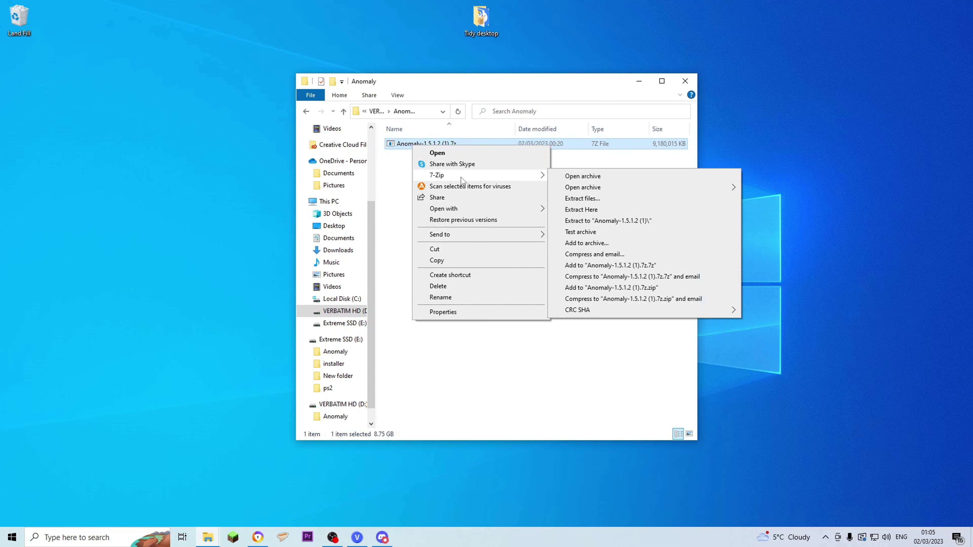
left_click(593, 211)
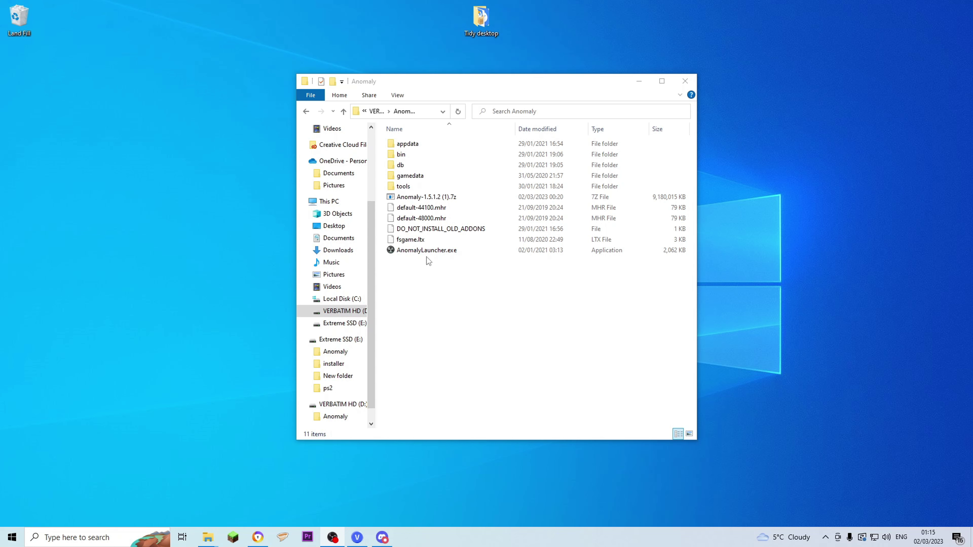
Step: Delete the extracted Anomaly-1.5.1.2 (1).7z archive from the Anomaly folder
left_click(461, 197)
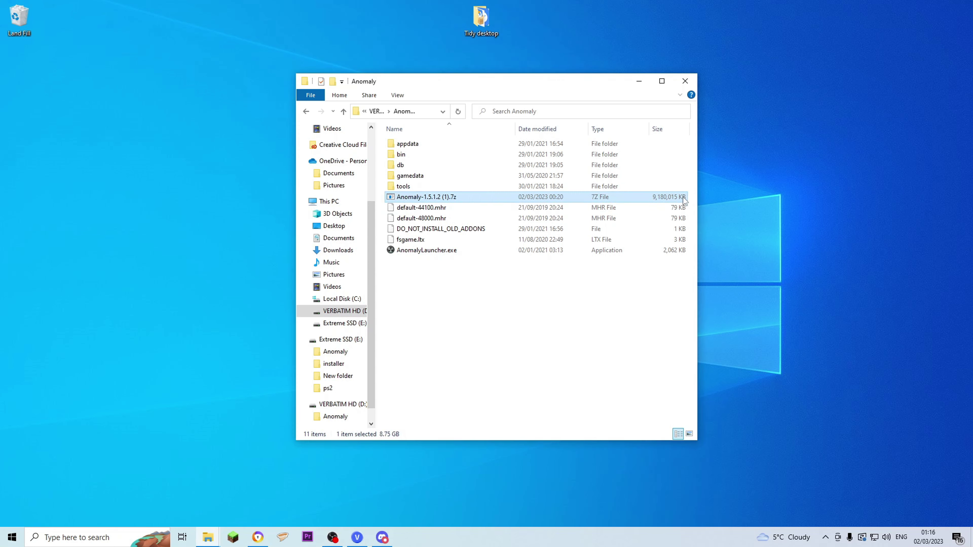
right_click(612, 197)
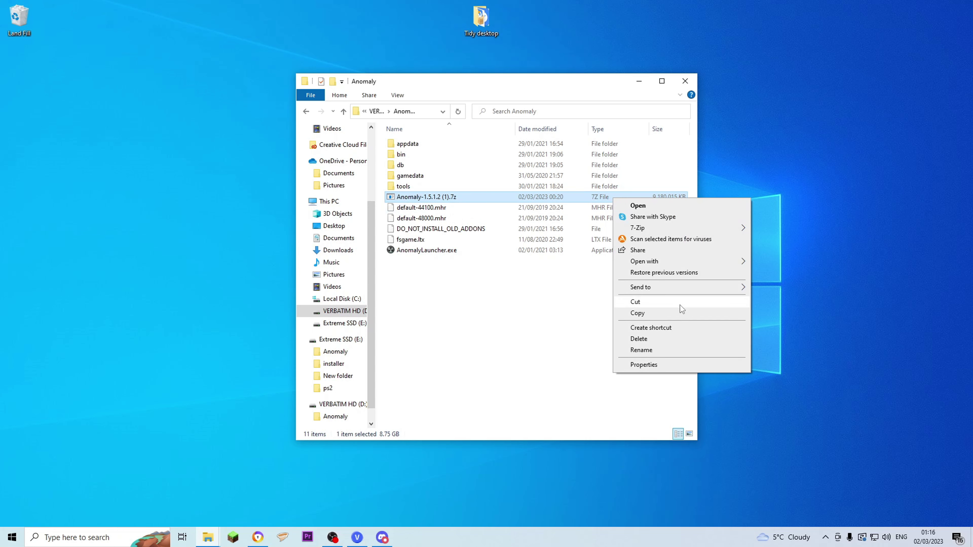
left_click(671, 339)
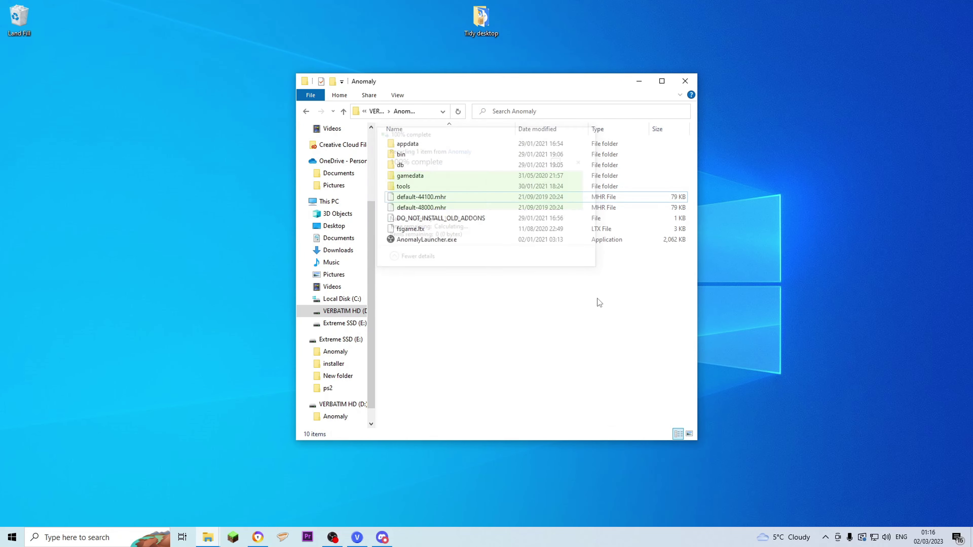
Step: Move Anomaly-1.5.1-to-1.5.2-Update (1).7z into the Anomaly folder and extract it there with 7-Zip, replacing all existing files
left_click(306, 112)
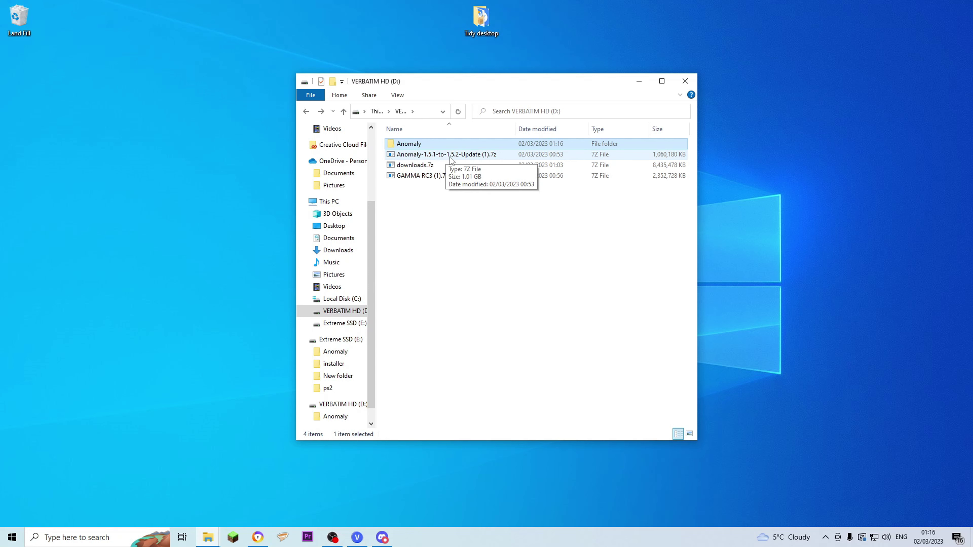
left_click_drag(455, 160, 442, 144)
double_click(445, 146)
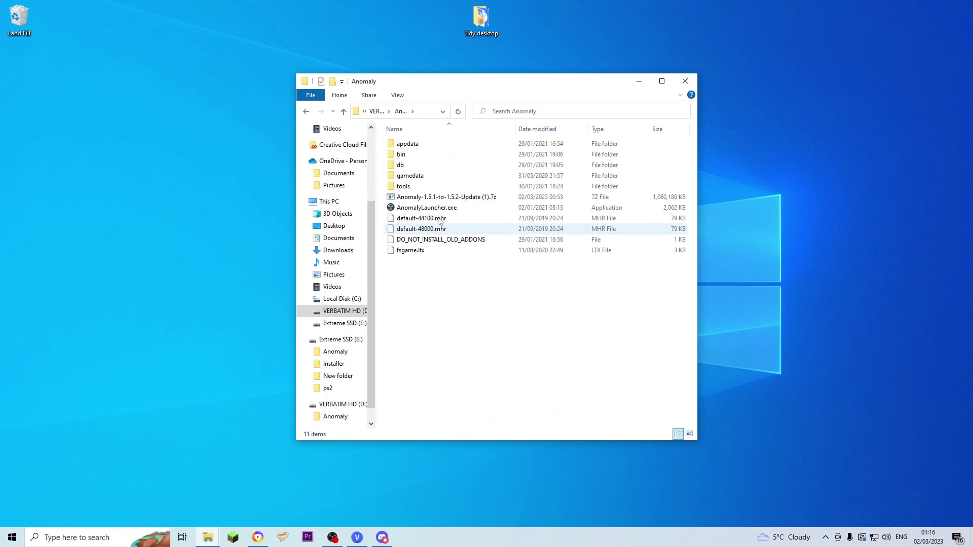
left_click(438, 198)
right_click(450, 200)
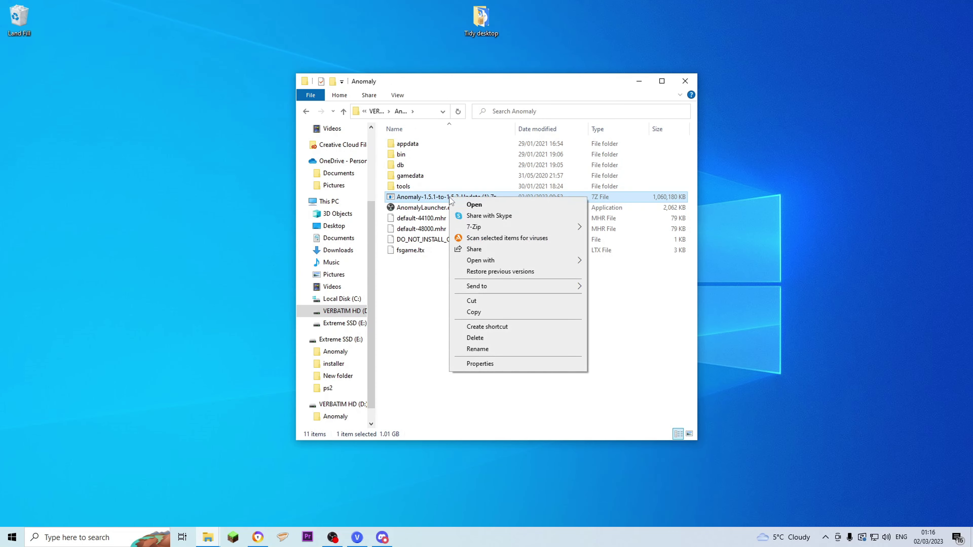
mouse_move(485, 226)
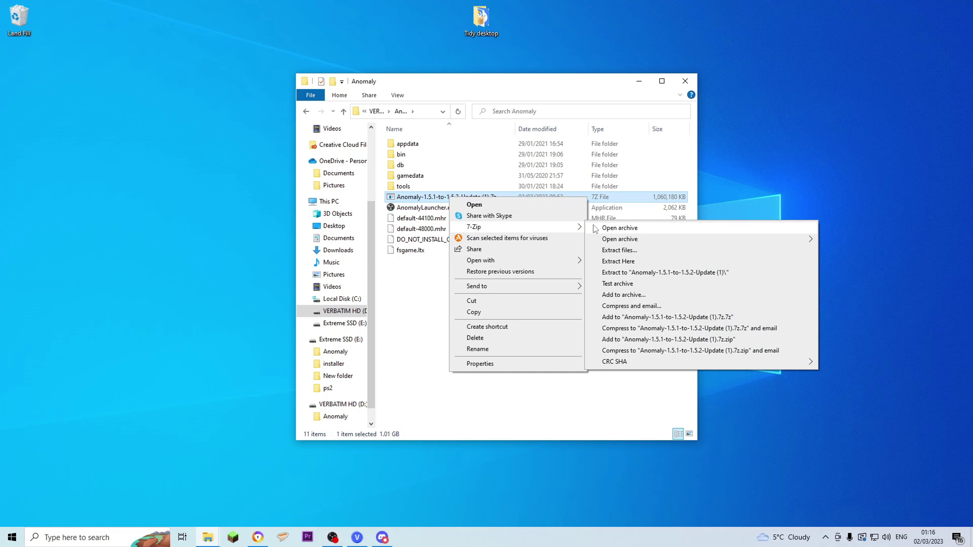
left_click(641, 261)
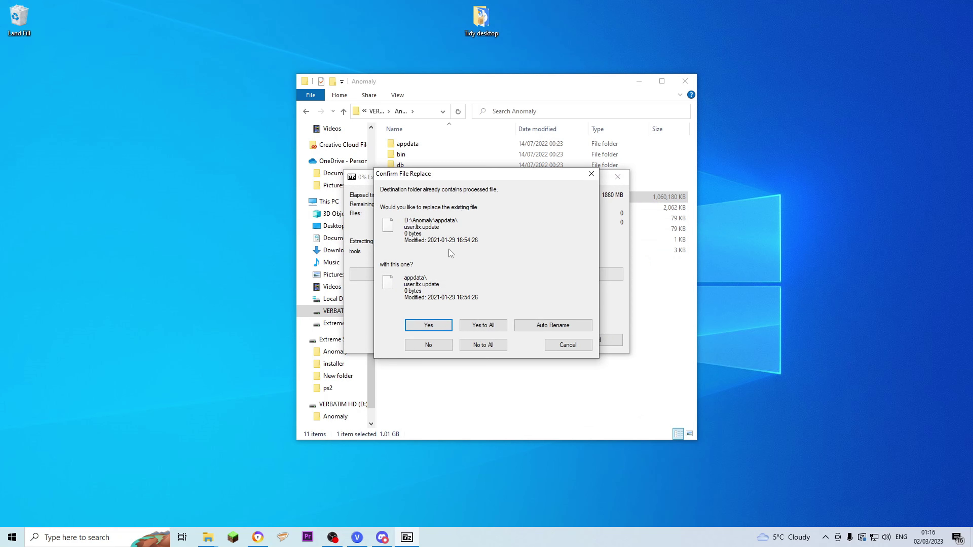
left_click(482, 326)
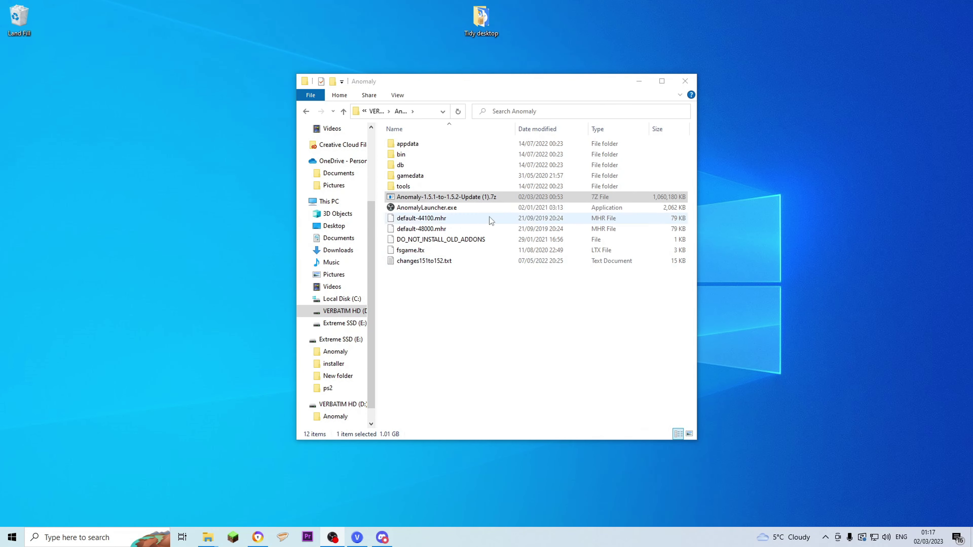
Step: Delete the Anomaly-1.5.1-to-1.5.2-Update (1).7z archive from the Anomaly folder
left_click(481, 199)
right_click(481, 198)
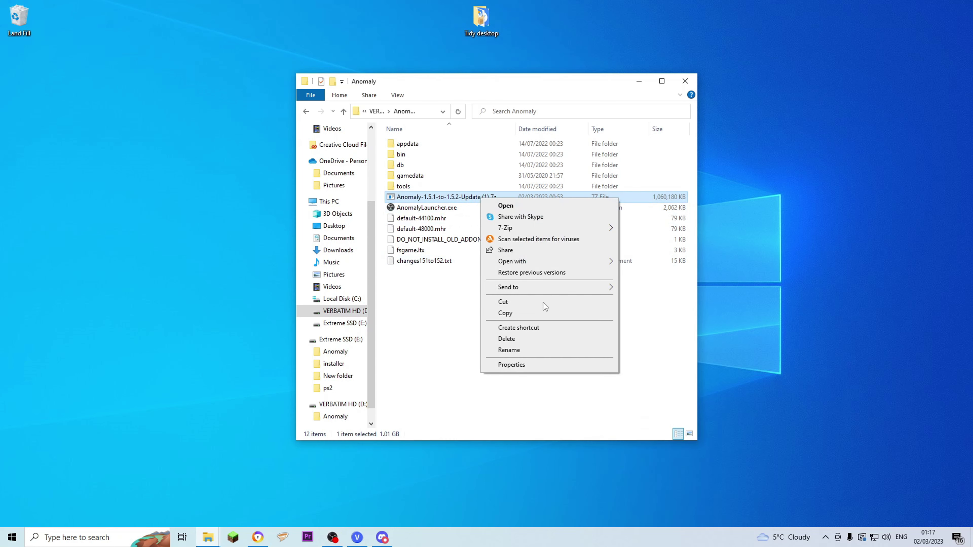
left_click(522, 340)
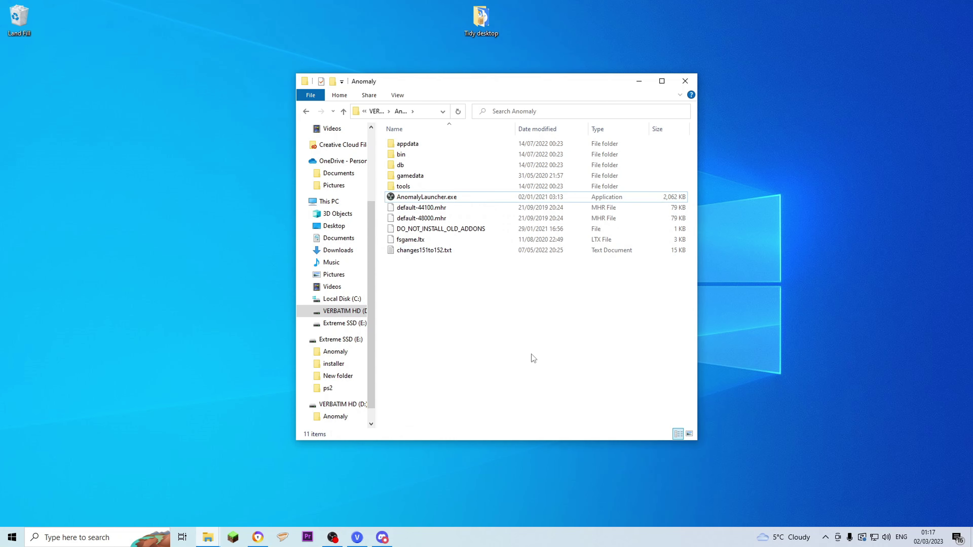
Step: Run AnomalyLauncher.exe from the Anomaly folder and start S.T.A.L.K.E.R. Anomaly
left_click(456, 199)
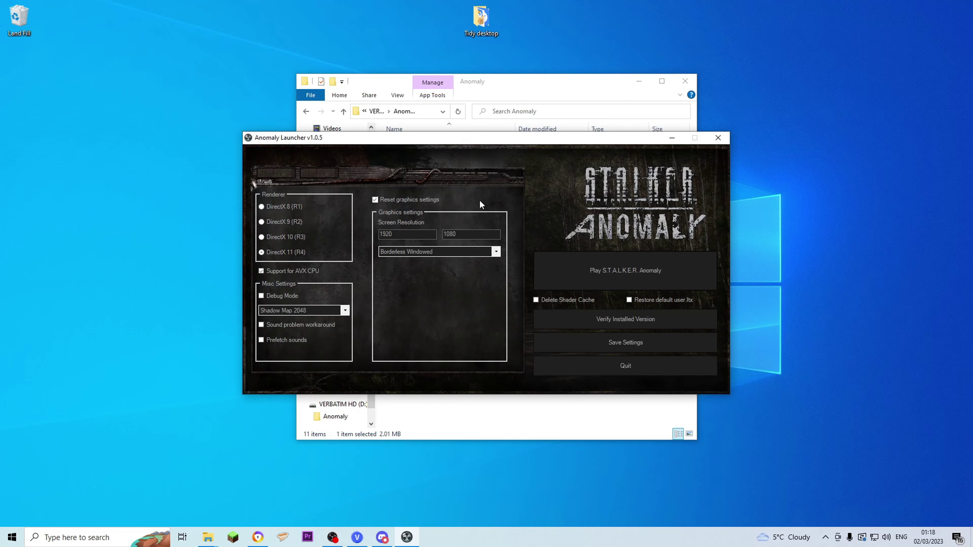
left_click(609, 276)
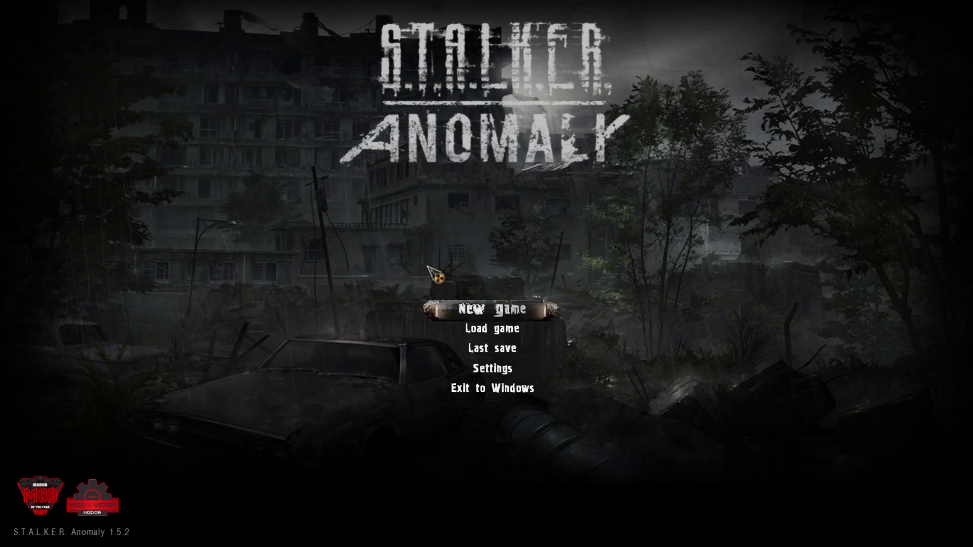
Step: Set the music volume to 0 in the game's sound settings, apply the change and exit the game to Windows
left_click(491, 369)
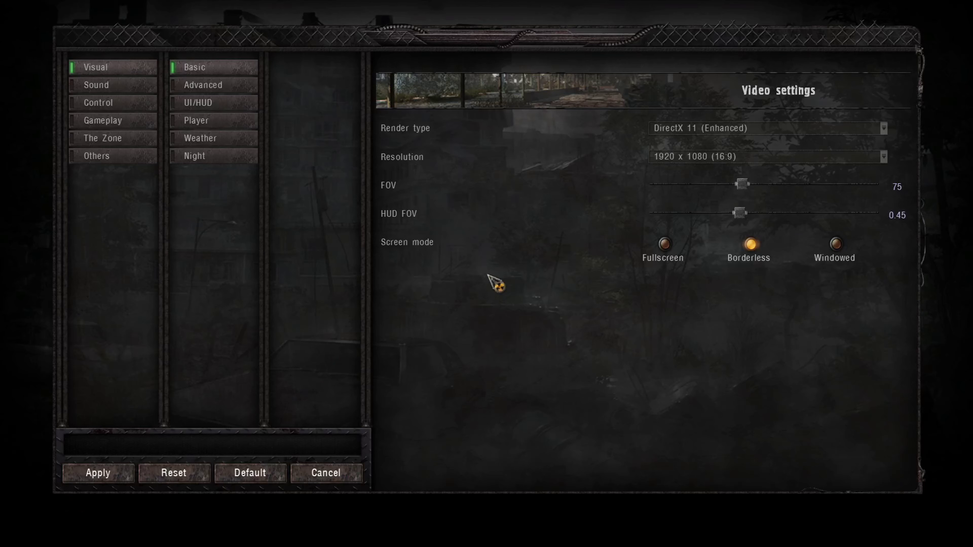
left_click(126, 89)
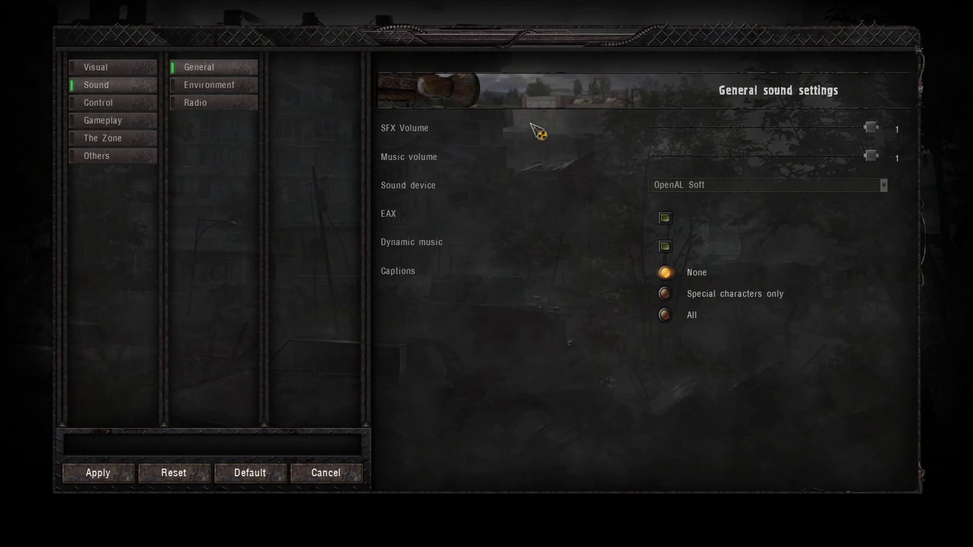
left_click(671, 155)
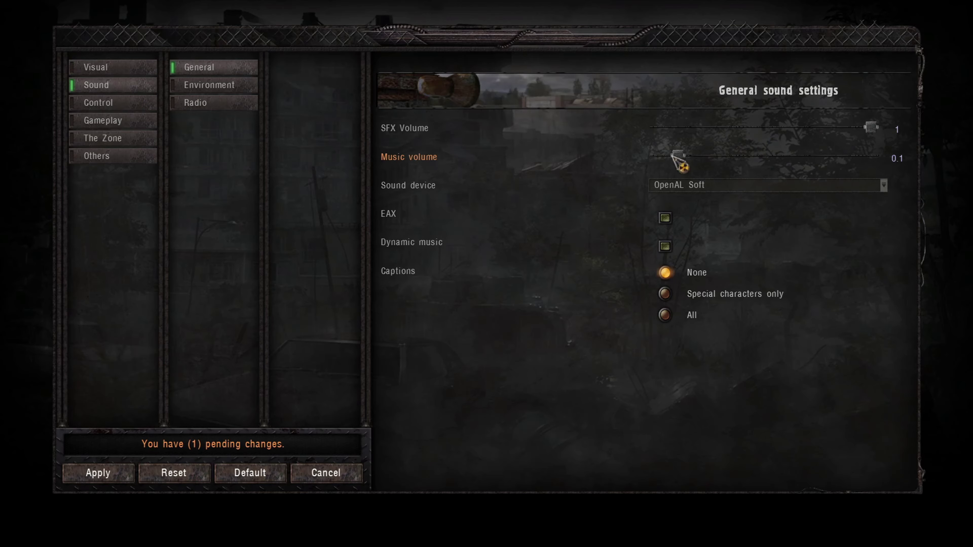
left_click_drag(673, 154, 638, 163)
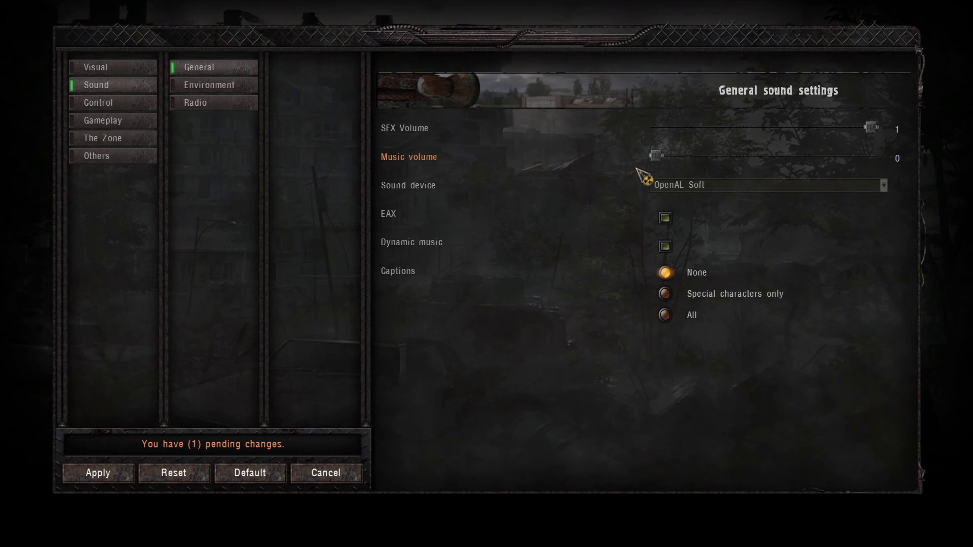
left_click(73, 480)
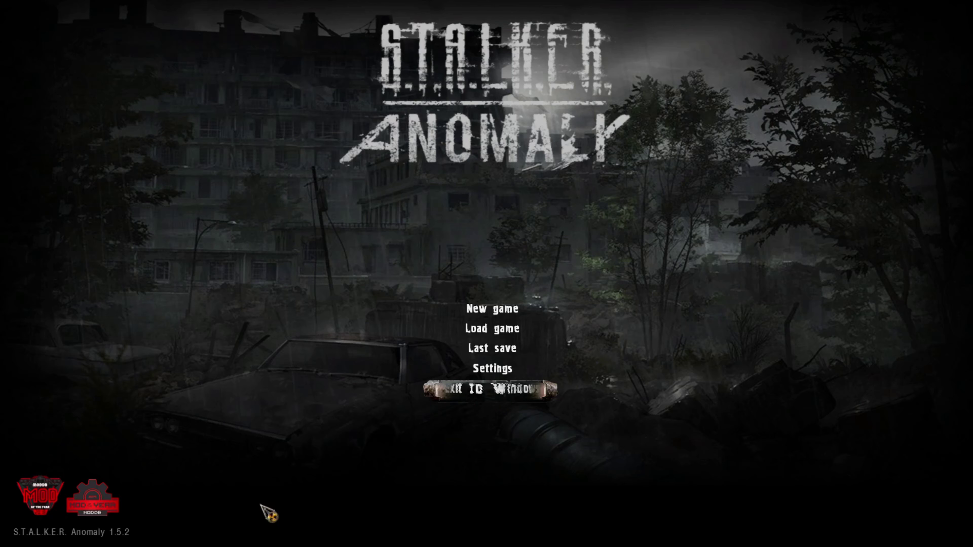
left_click(496, 393)
left_click(446, 345)
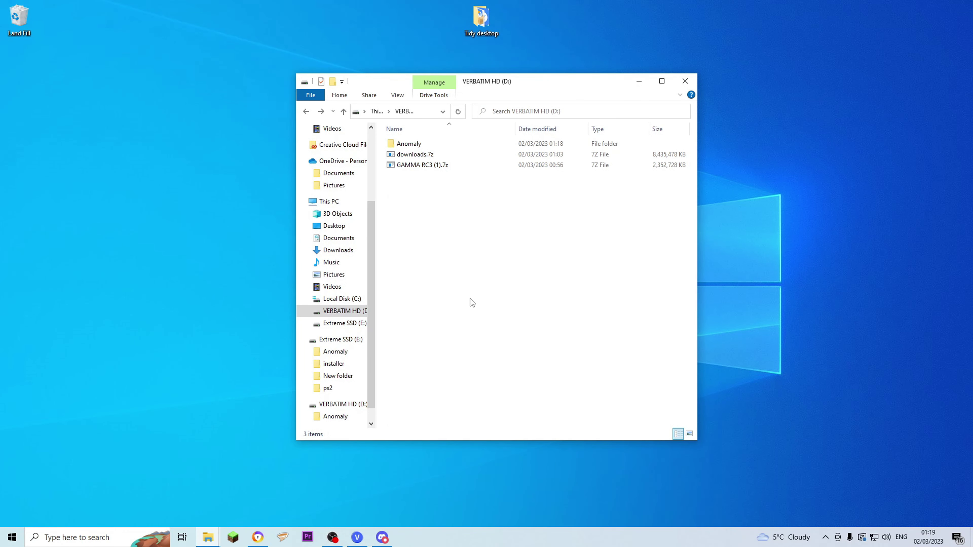
Step: Create a new folder named GAMMA at the root of the D: drive
right_click(438, 261)
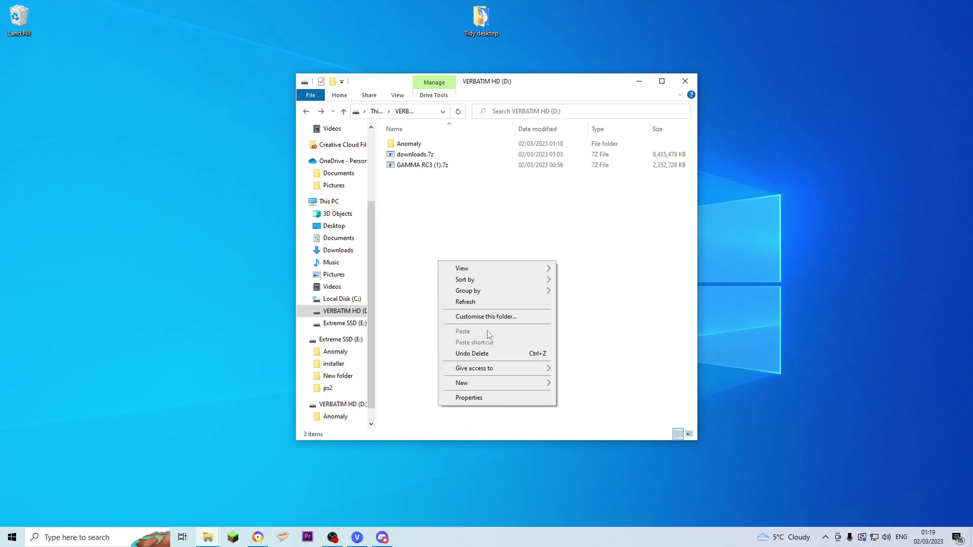
mouse_move(490, 387)
left_click(577, 385)
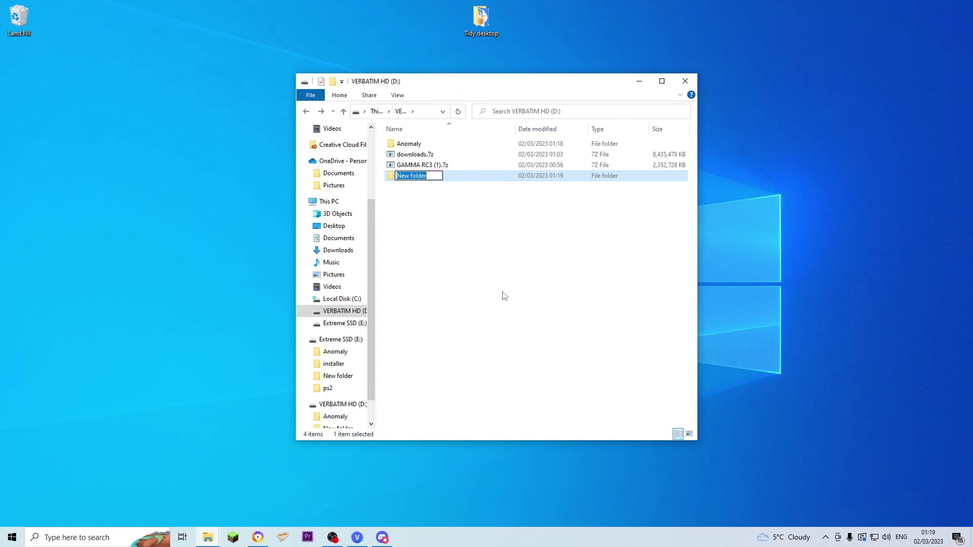
key("BackSpace")
type("GAMMA")
left_click(437, 193)
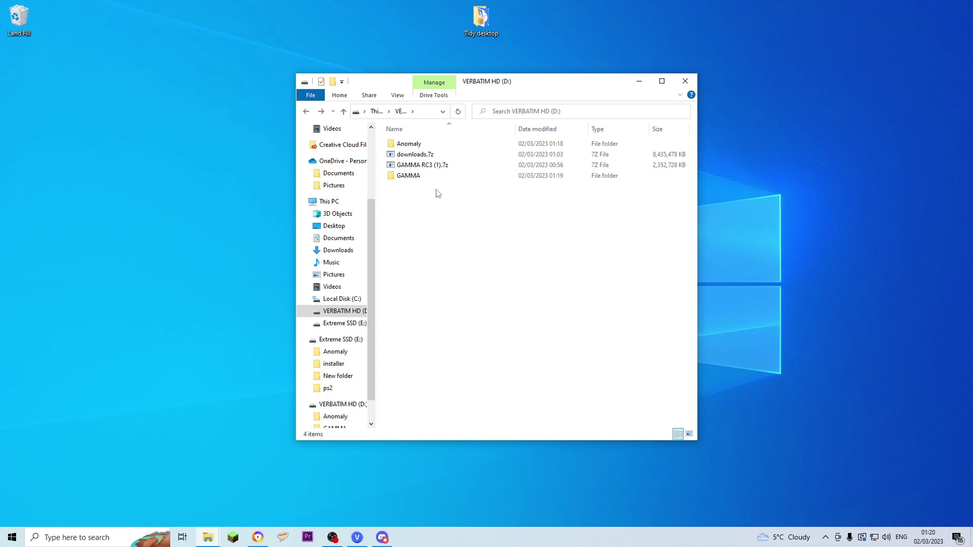
Step: Move GAMMA RC3 (1).7z into the GAMMA folder and extract it there with 7-Zip
mouse_move(424, 169)
left_mouse_down()
mouse_move(432, 176)
mouse_move(418, 178)
left_mouse_up()
double_click(414, 168)
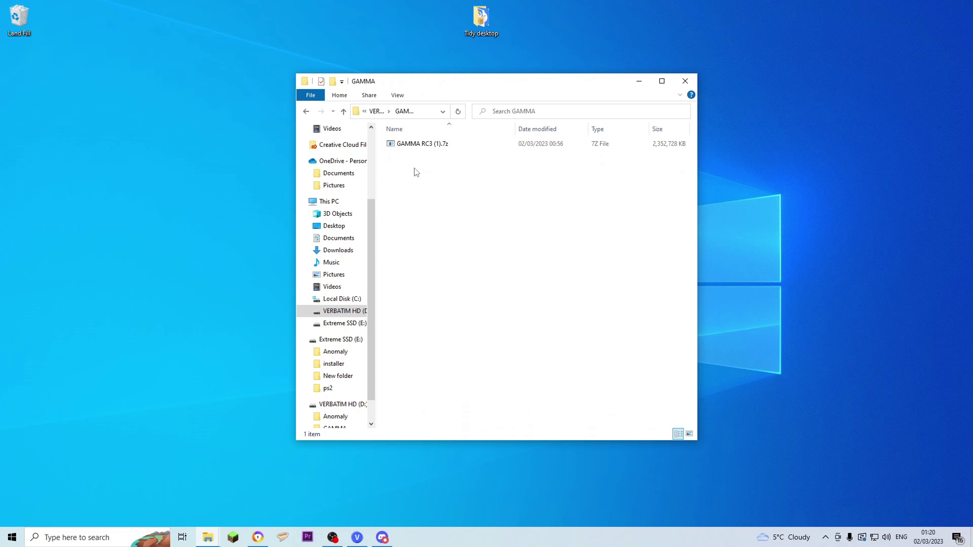
left_click(414, 147)
right_click(414, 147)
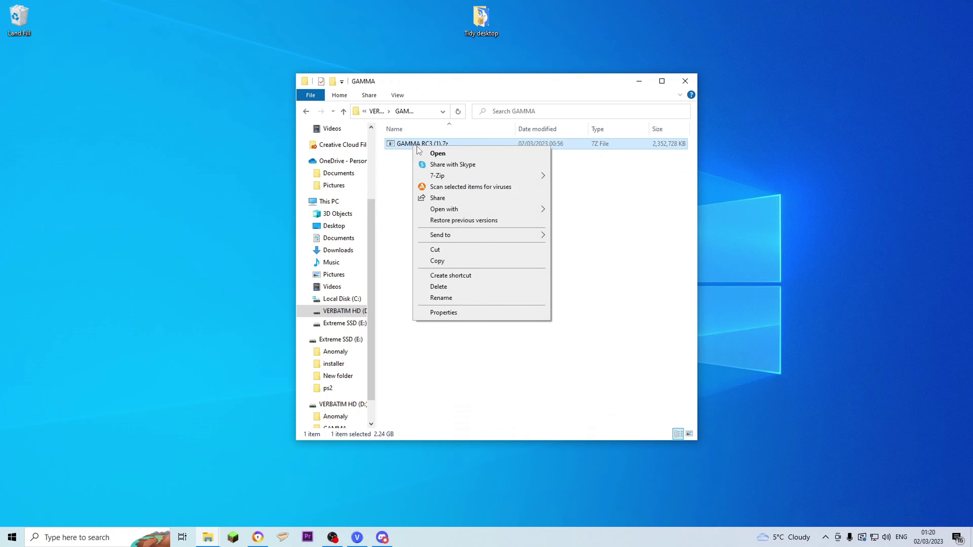
mouse_move(520, 177)
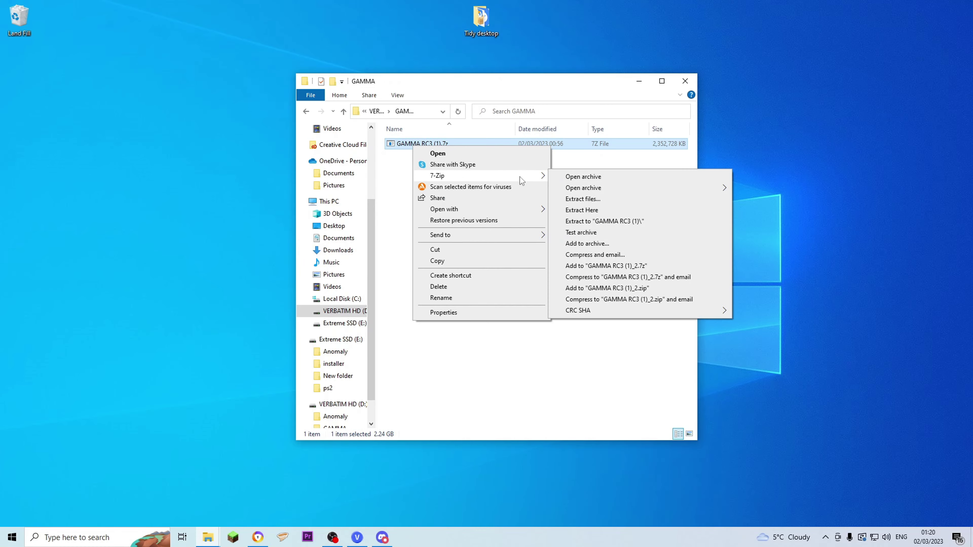
left_click(595, 210)
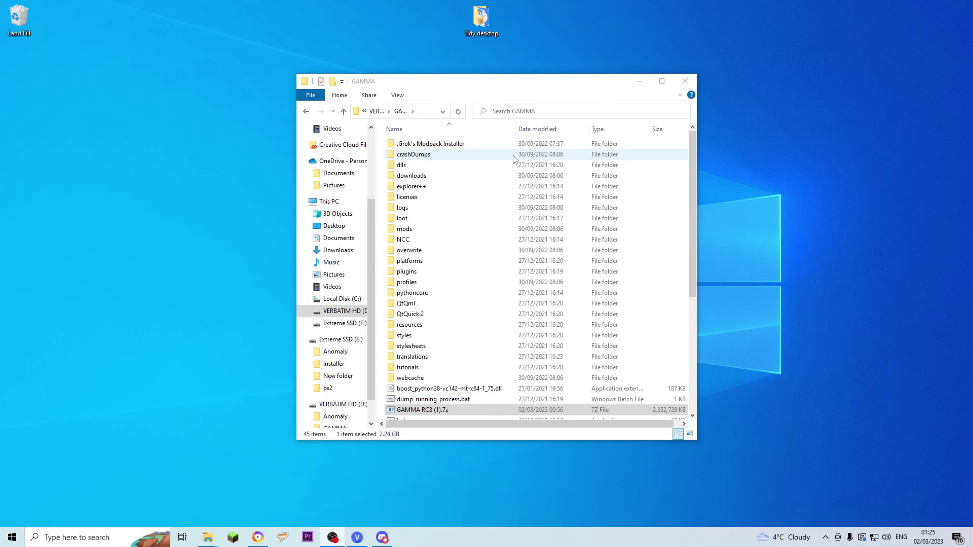
Step: Delete the extracted GAMMA RC3 (1).7z archive from the GAMMA folder
scroll(539, 158, "down", 6)
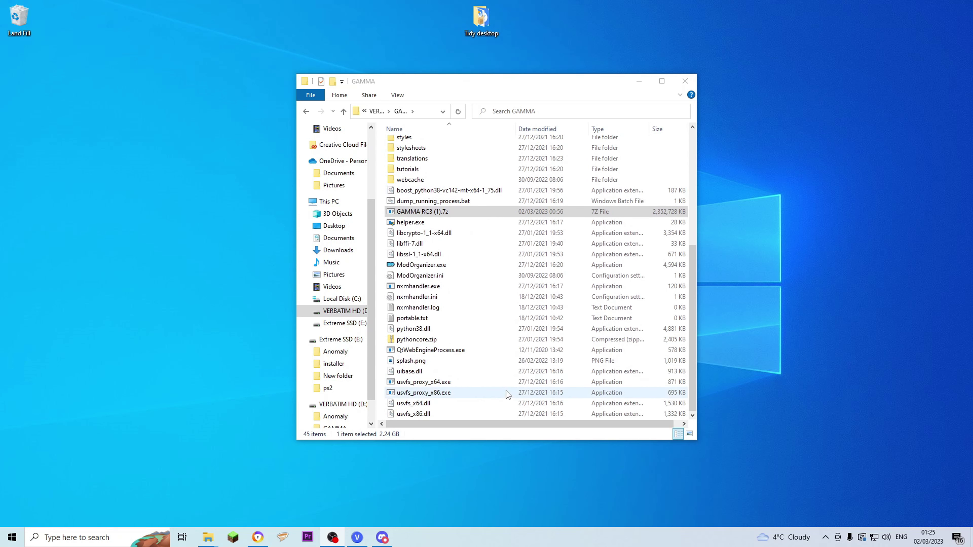
scroll(508, 390, "up", 6)
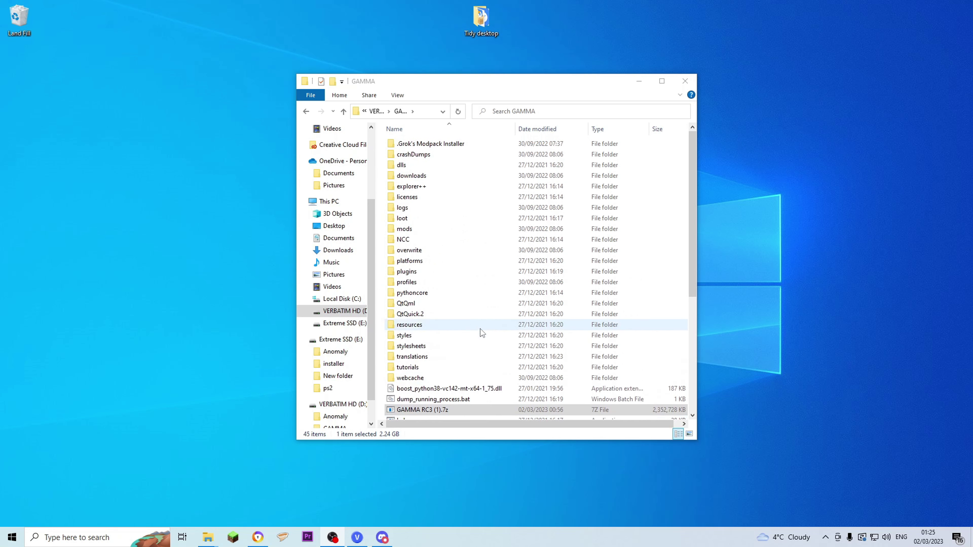
scroll(480, 328, "down", 4)
left_click(455, 287)
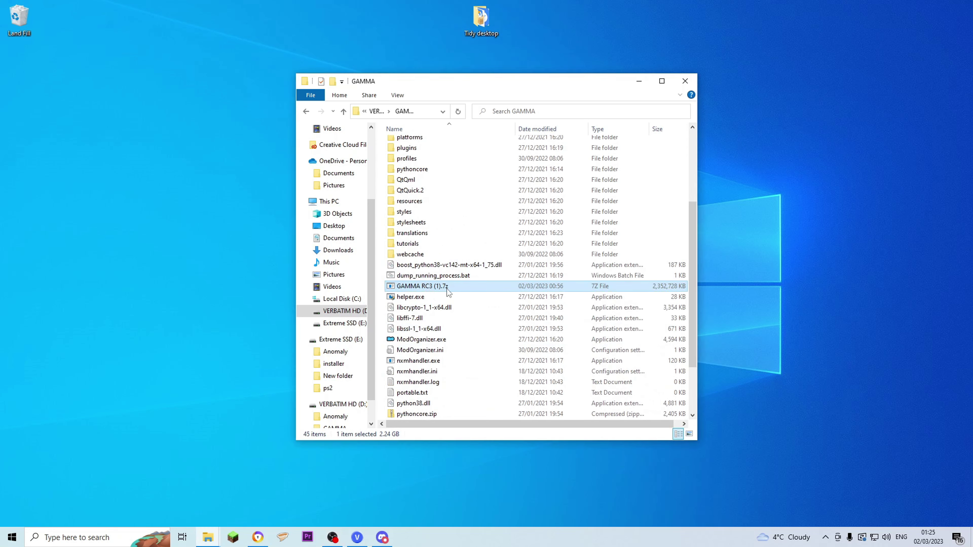
double_click(502, 289)
right_click(501, 289)
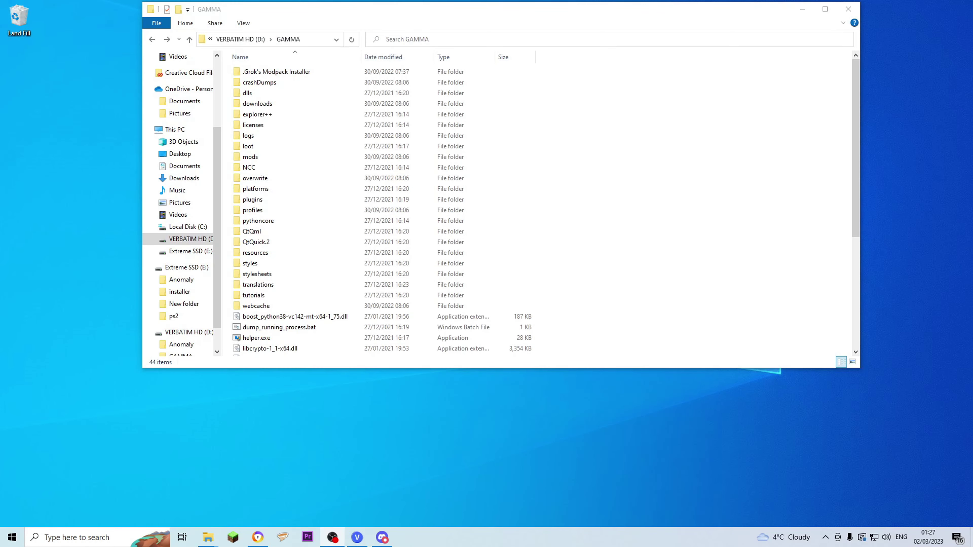
Step: Move downloads.7z from the root of the D: drive into the GAMMA folder and extract it there with 7-Zip
left_click(153, 40)
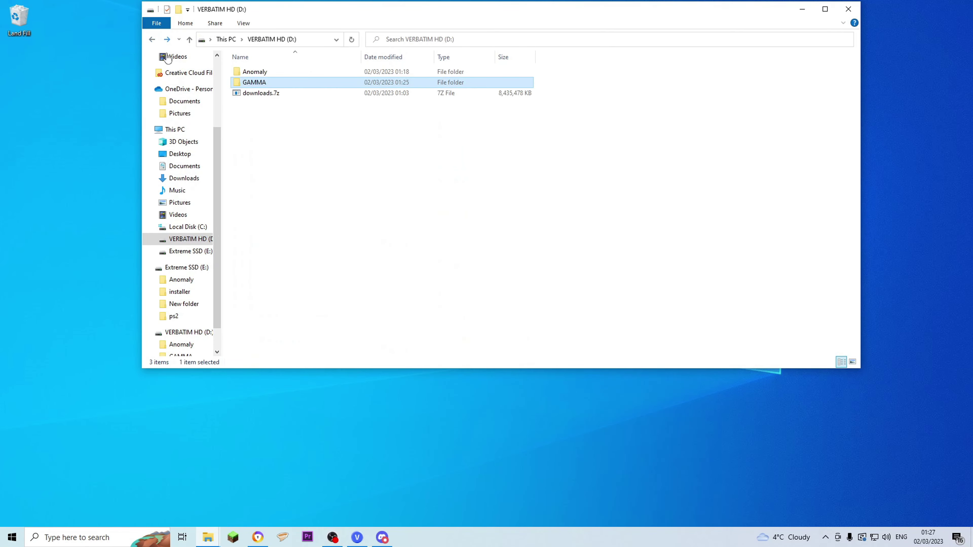
left_click(267, 93)
left_click_drag(268, 93, 267, 84)
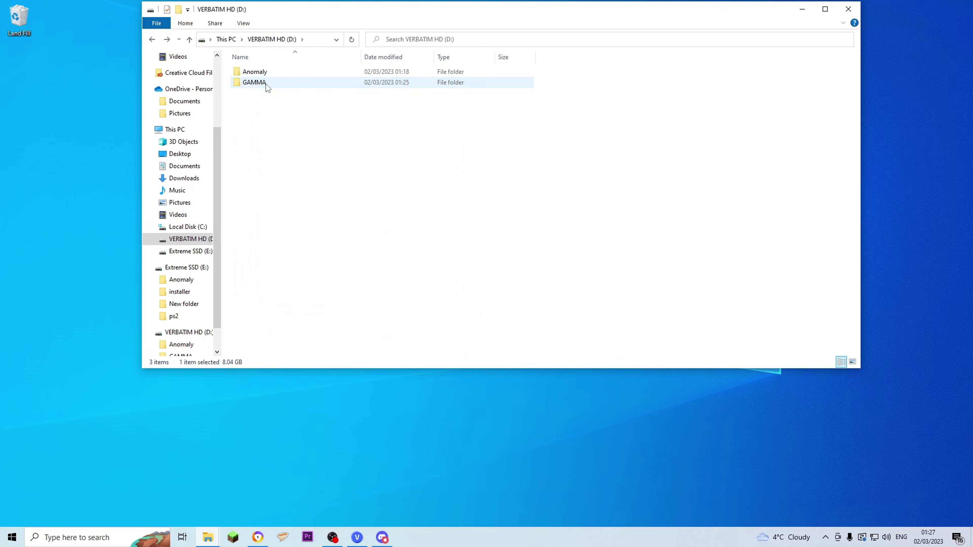
double_click(267, 82)
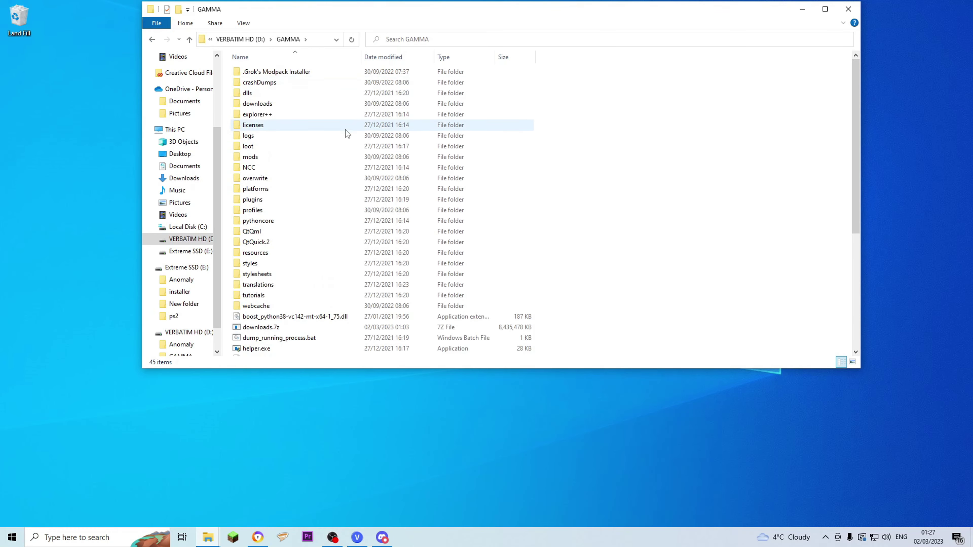
scroll(329, 192, "down", 5)
right_click(283, 170)
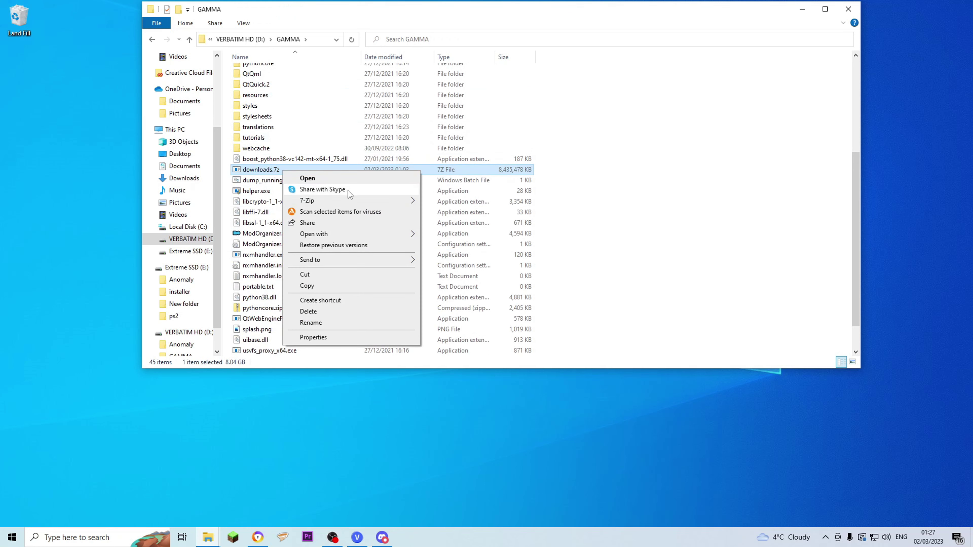
mouse_move(350, 200)
left_click(469, 237)
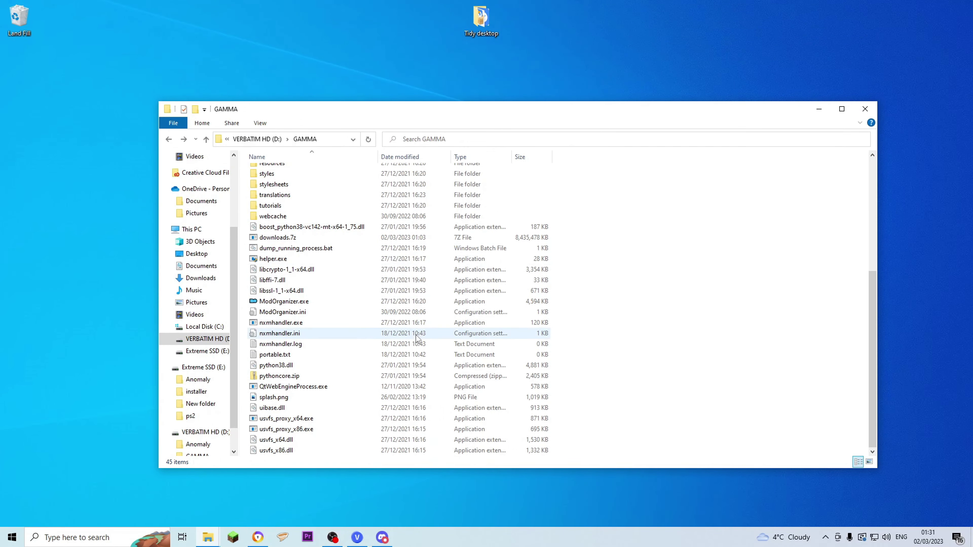
Step: Open the downloads folder inside GAMMA and look through the extracted addon archives
scroll(416, 314, "up", 2)
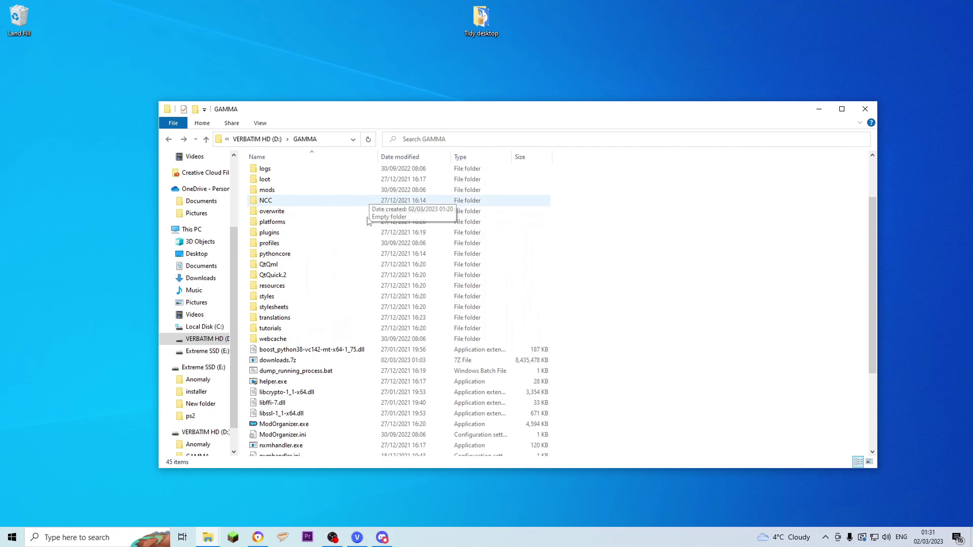
scroll(322, 254, "up", 2)
double_click(322, 203)
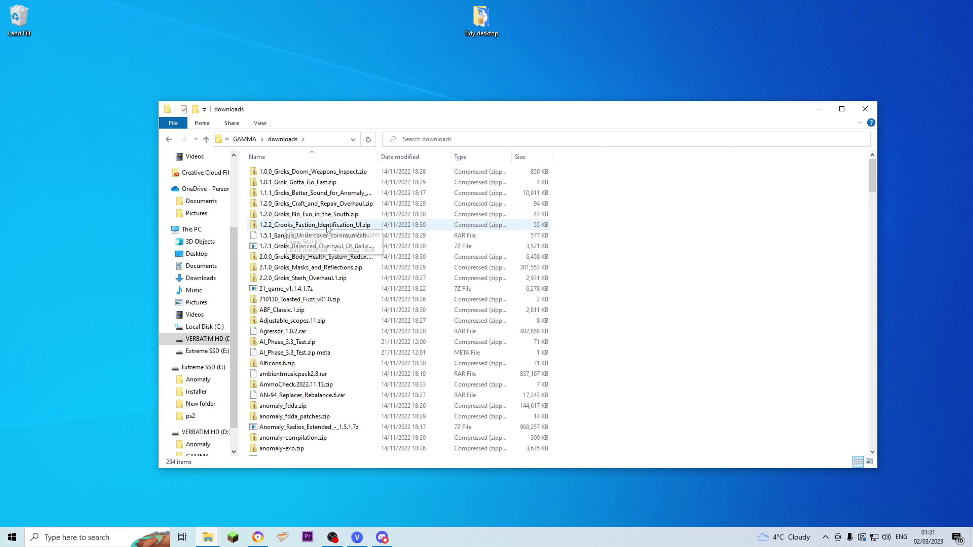
scroll(391, 217, "down", 3)
scroll(391, 216, "down", 13)
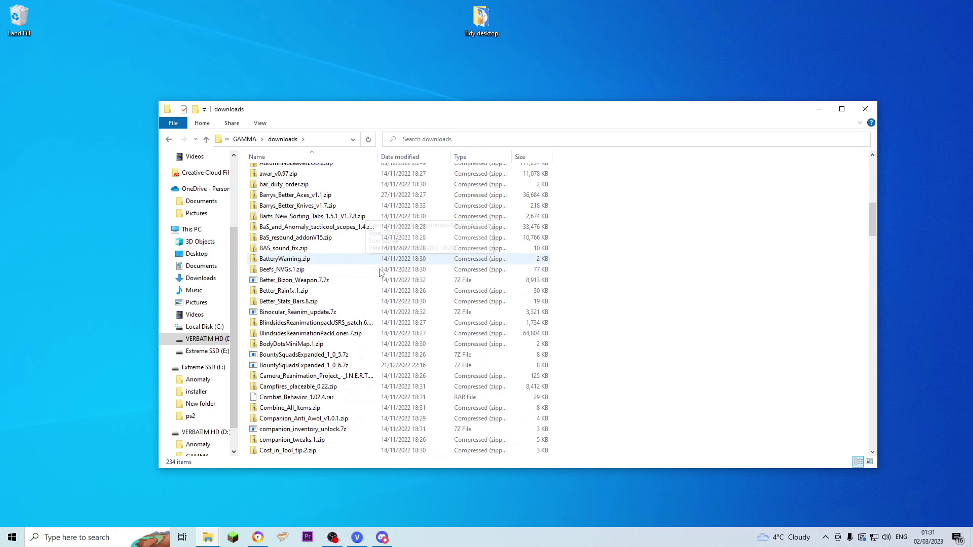
Step: Finish looking through the addon archives, return to the GAMMA folder and delete the extracted downloads.7z archive
scroll(383, 280, "down", 20)
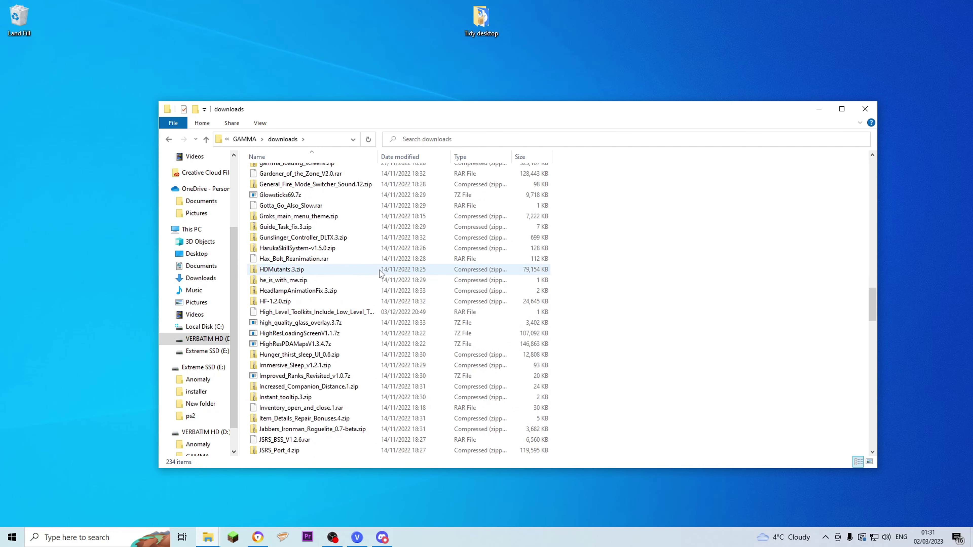
scroll(376, 276, "down", 9)
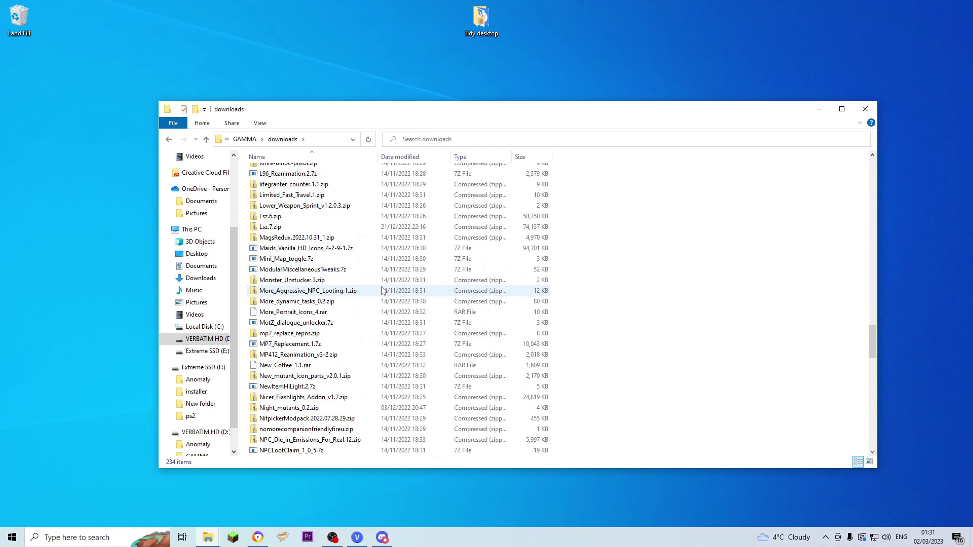
scroll(382, 290, "down", 8)
scroll(381, 278, "up", 8)
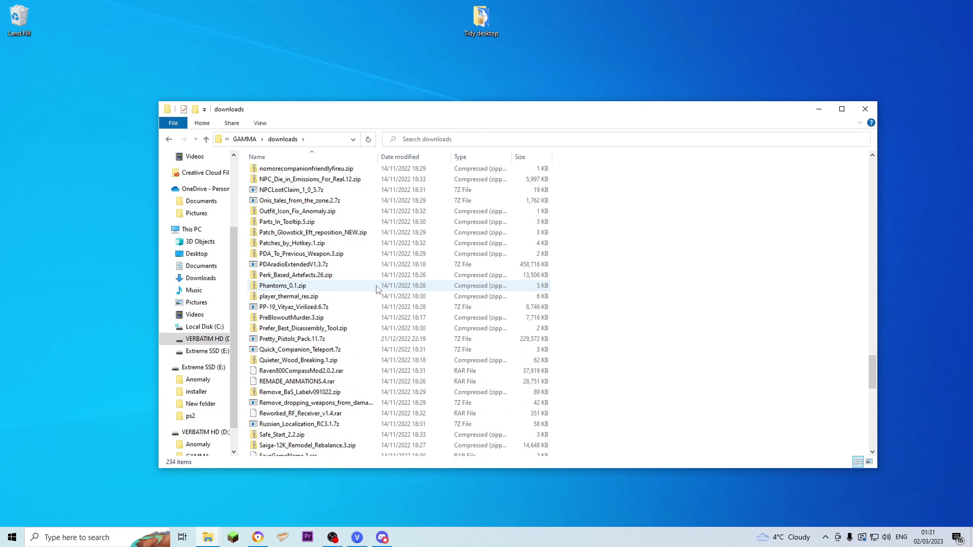
left_click(168, 139)
scroll(305, 219, "down", 2)
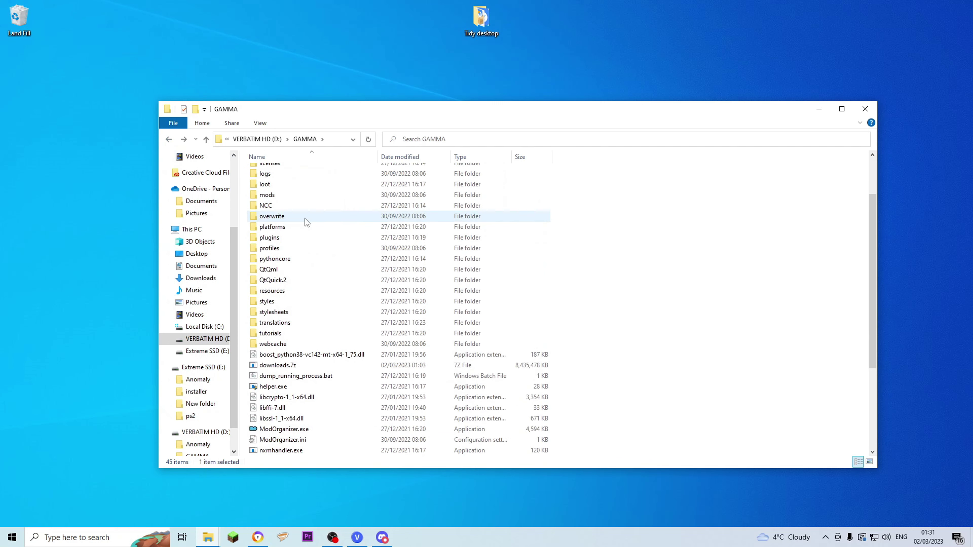
left_click(306, 368)
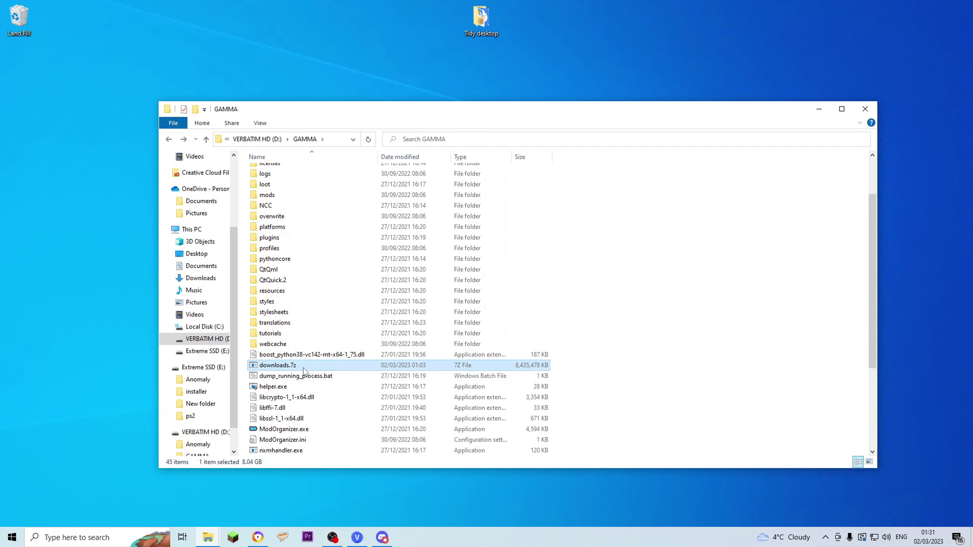
double_click(305, 367)
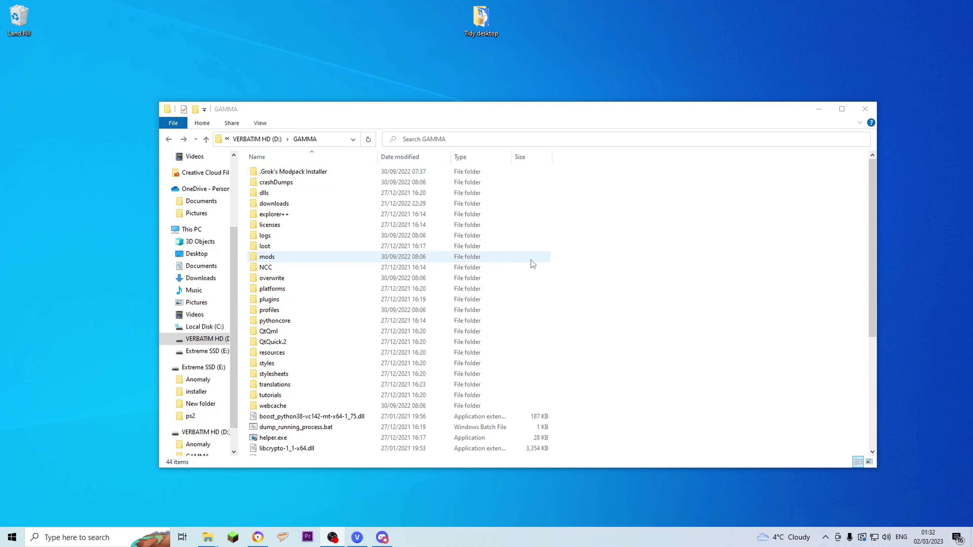
Step: Open the .Grok's Modpack Installer folder and run G.A.M.M.A. Installer.exe as administrator
double_click(315, 172)
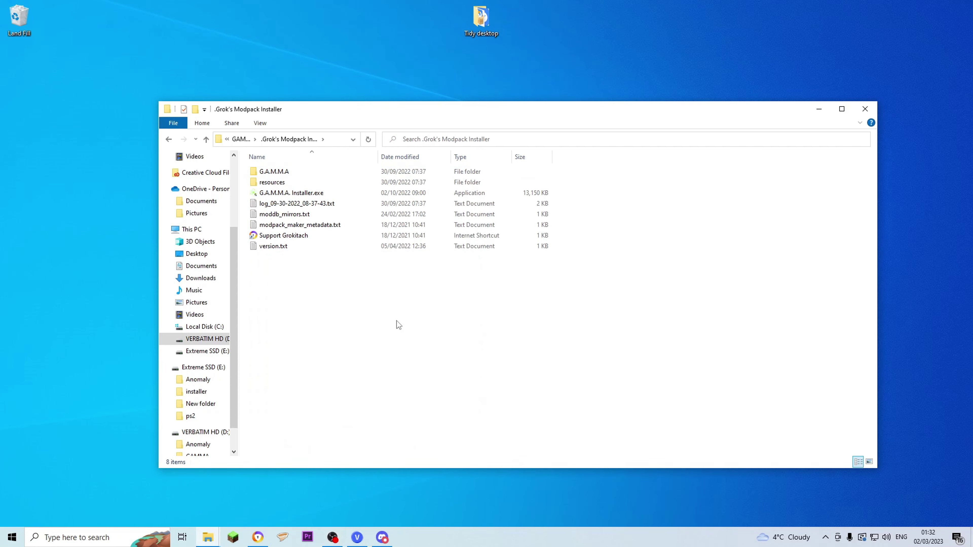
double_click(323, 193)
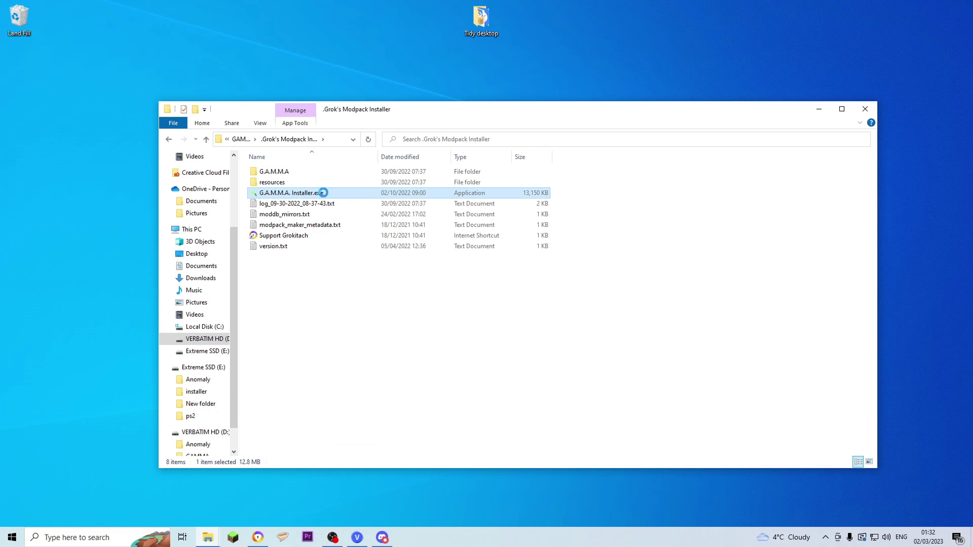
right_click(322, 193)
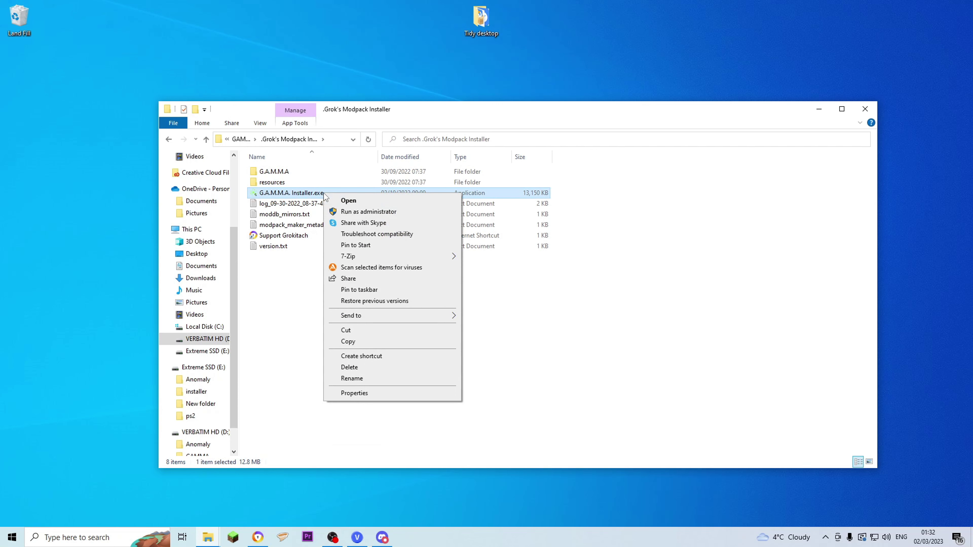
left_click(384, 214)
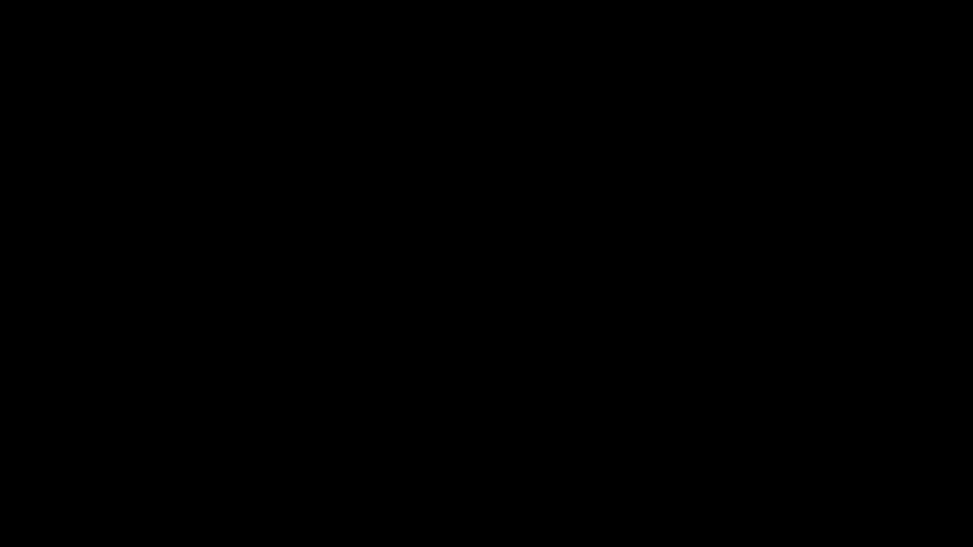
left_click(410, 333)
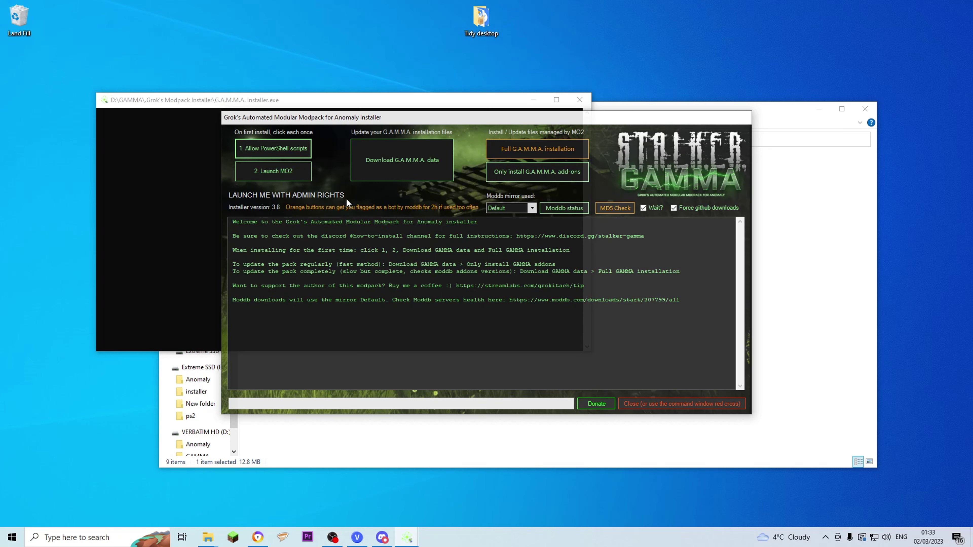
Step: Allow PowerShell scripts in the G.A.M.M.A. installer, then launch MO2 and dismiss its error message
left_click(267, 151)
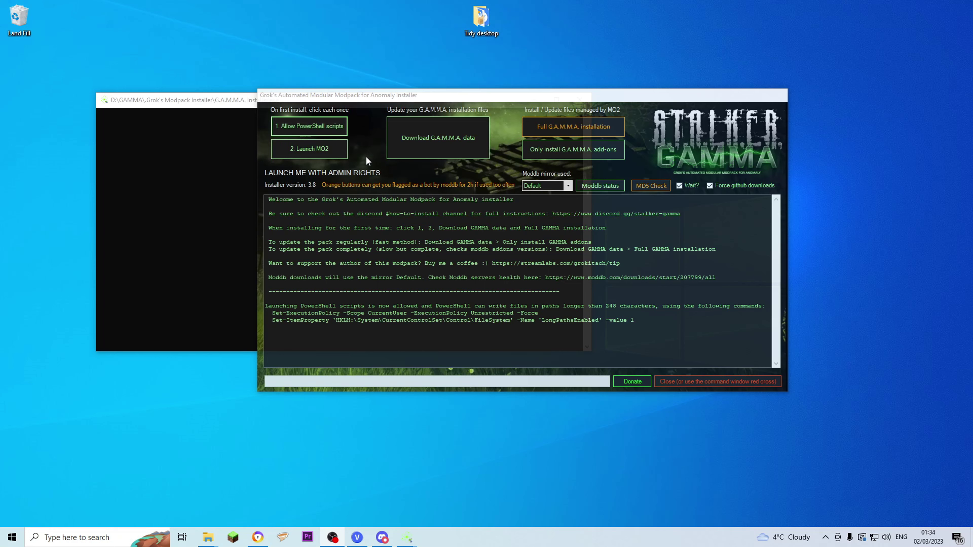
left_click(318, 152)
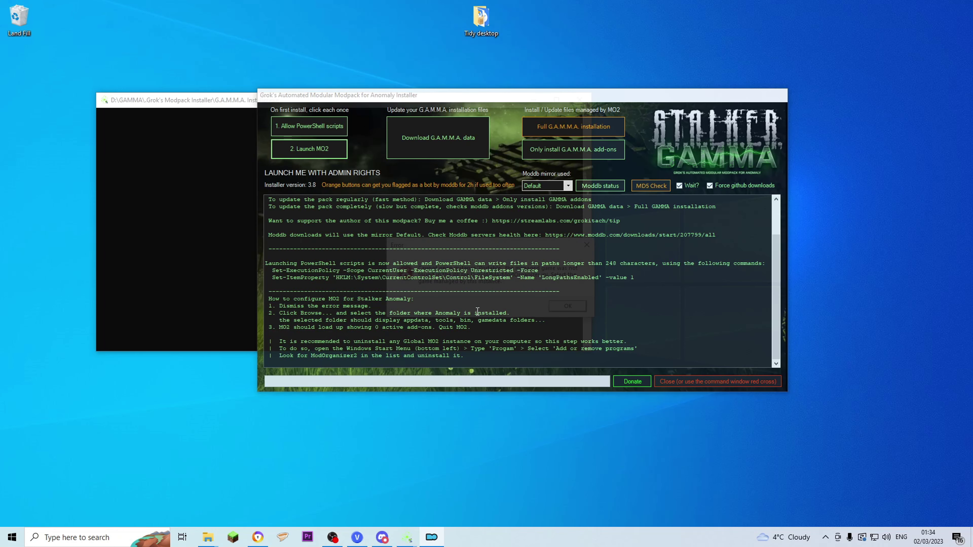
left_click_drag(637, 95, 578, 336)
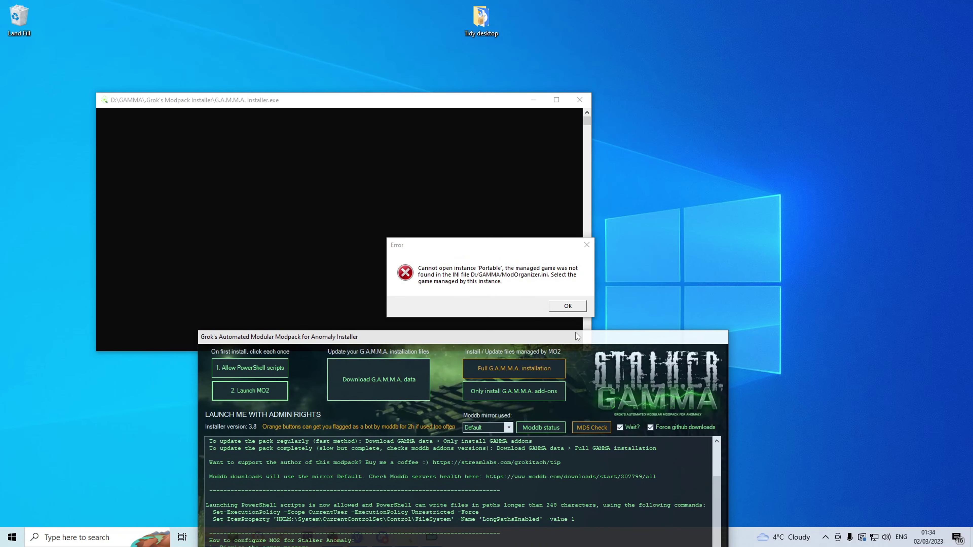
left_click(568, 307)
Step: Set the Anomaly folder on the D: drive as the game installation for the Portable Mod Organizer instance
left_click_drag(546, 338, 579, 106)
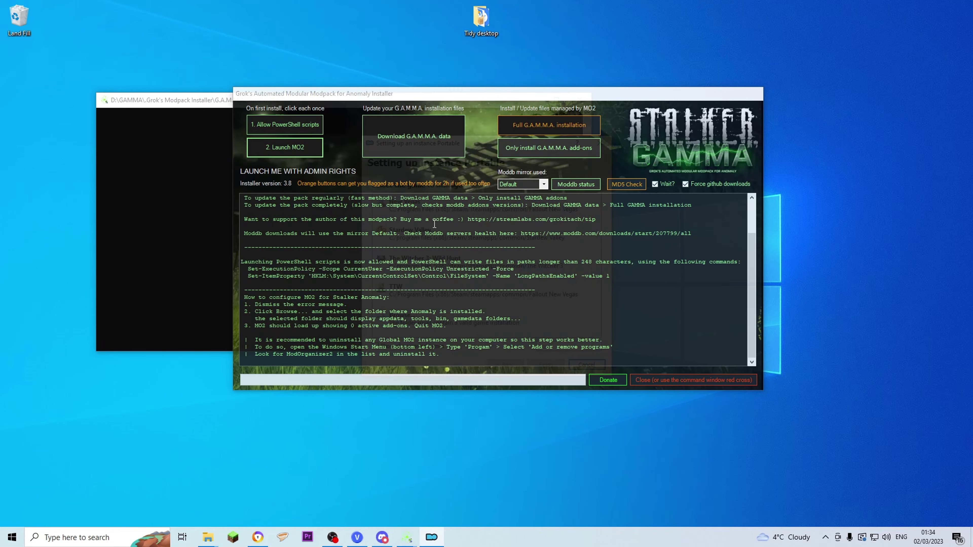
left_click_drag(624, 94, 972, 119)
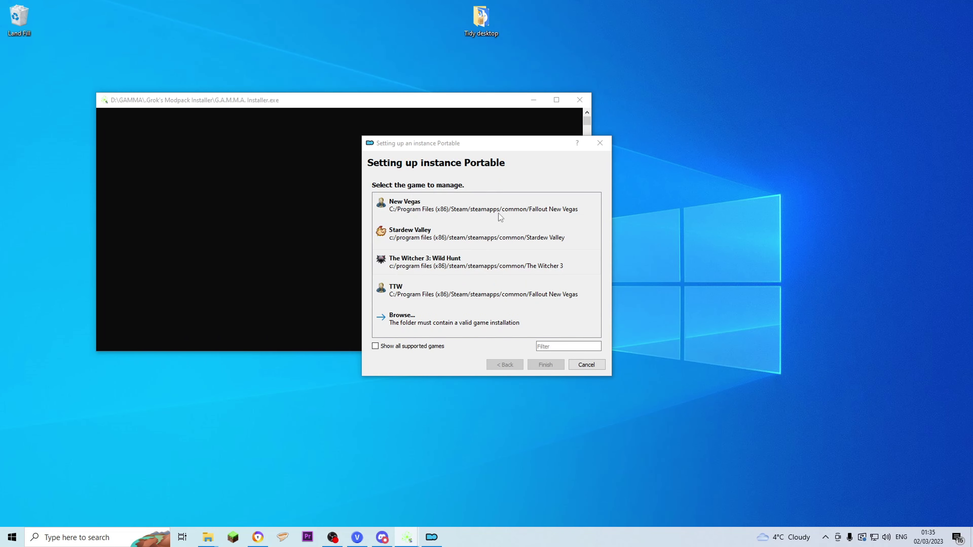
left_click_drag(483, 100, 109, 166)
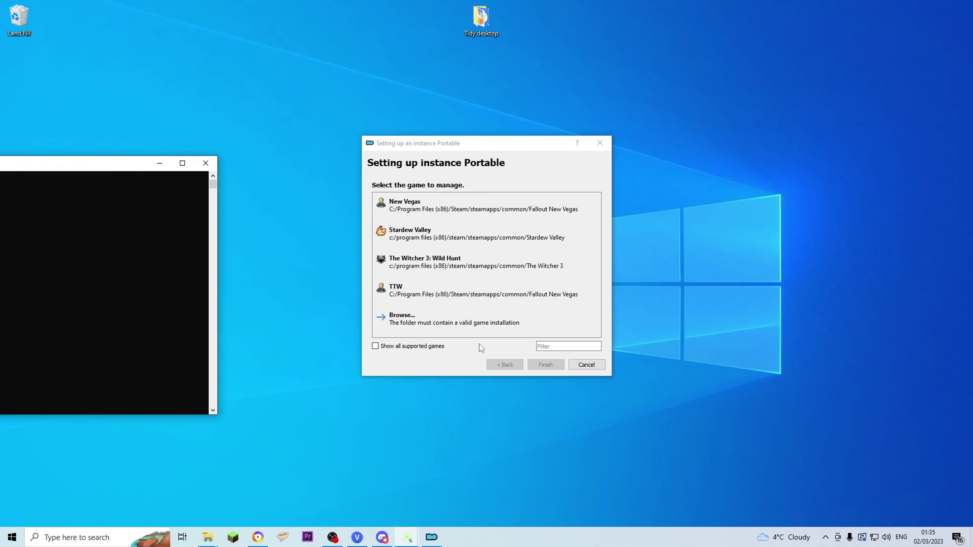
left_click(442, 324)
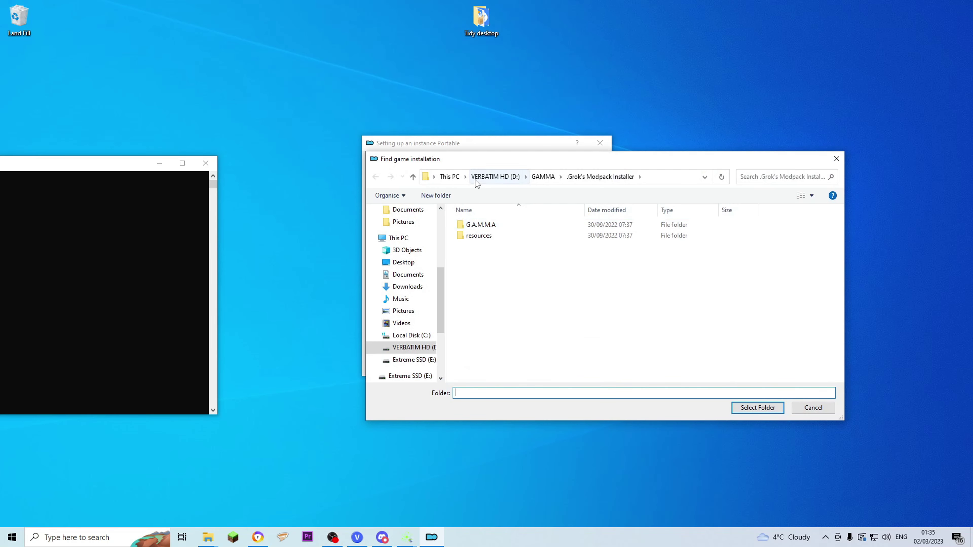
left_click(498, 176)
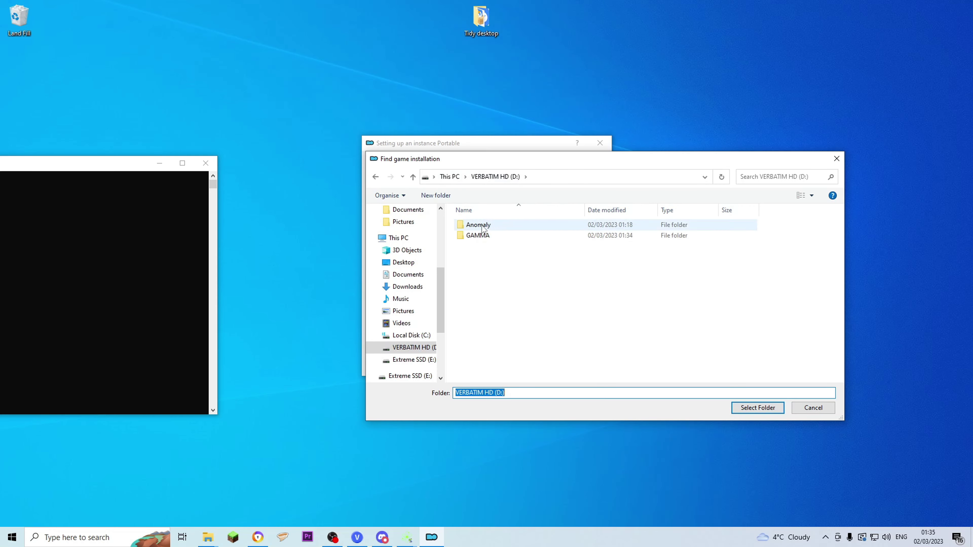
double_click(482, 226)
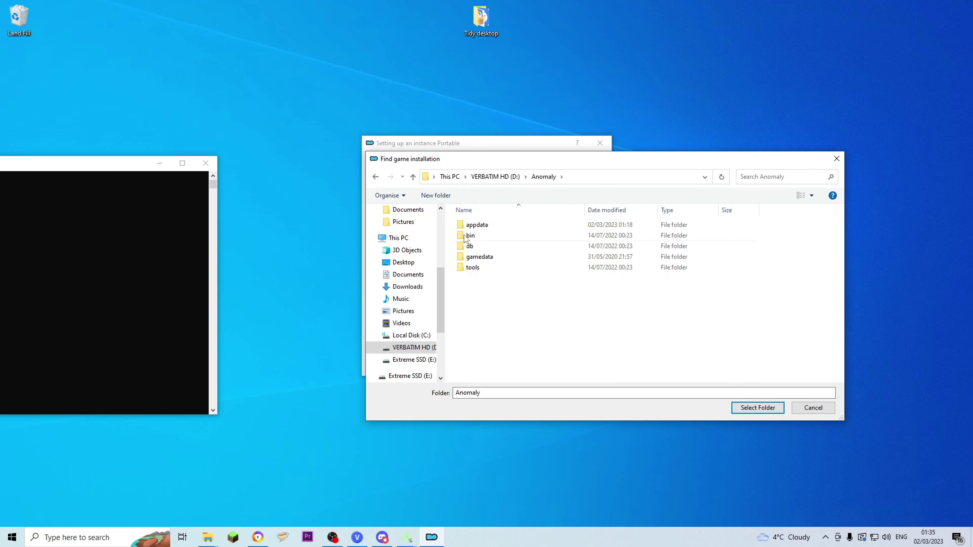
left_click(754, 408)
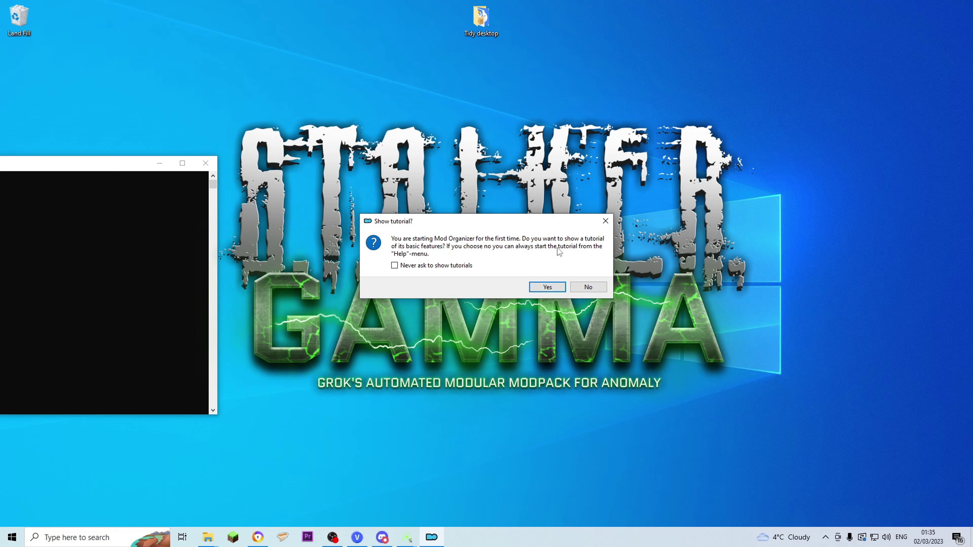
Step: Decline the Mod Organizer tutorial, associate the program with nxm links and quit it
left_click(592, 287)
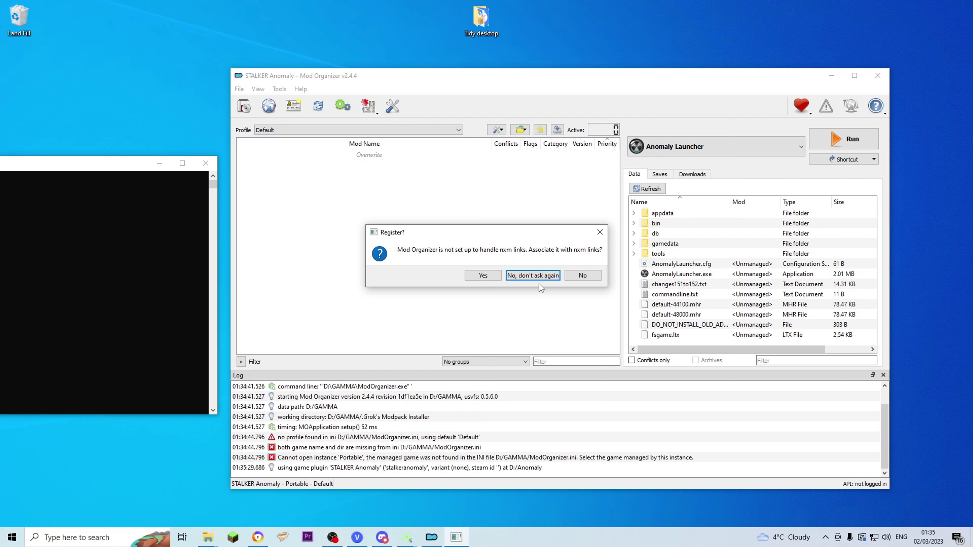
left_click(494, 279)
left_click(494, 279)
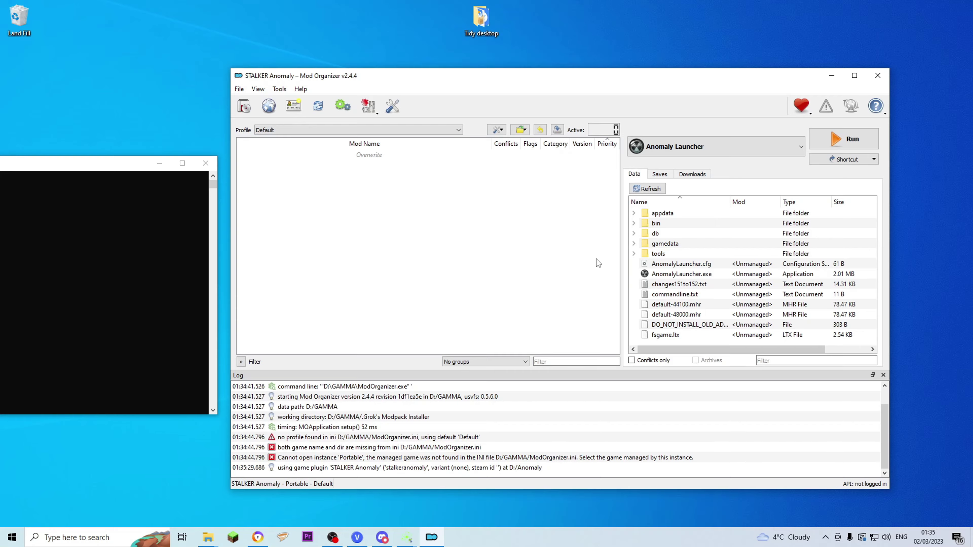
left_click(878, 77)
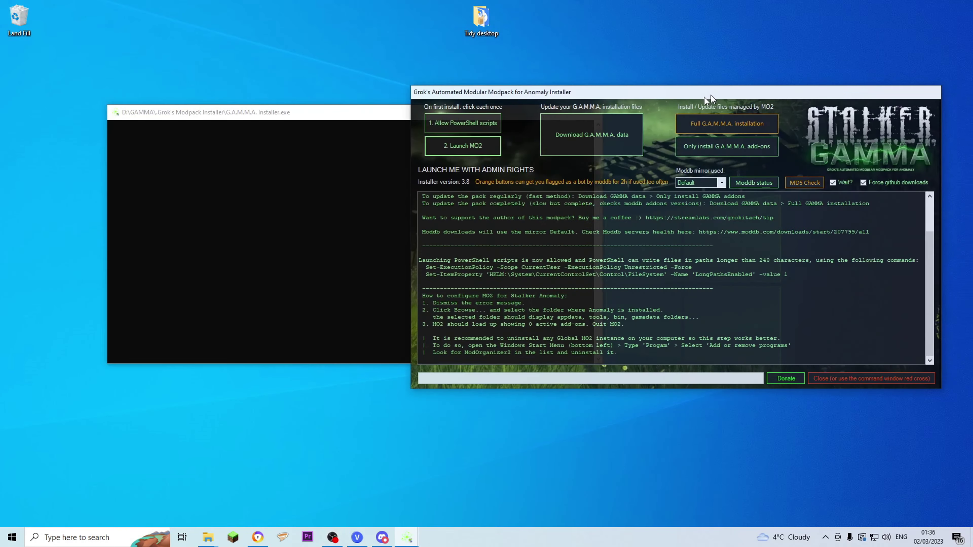
Step: Reposition the G.A.M.M.A. installer window and download the G.A.M.M.A. data
left_click_drag(712, 92, 598, 97)
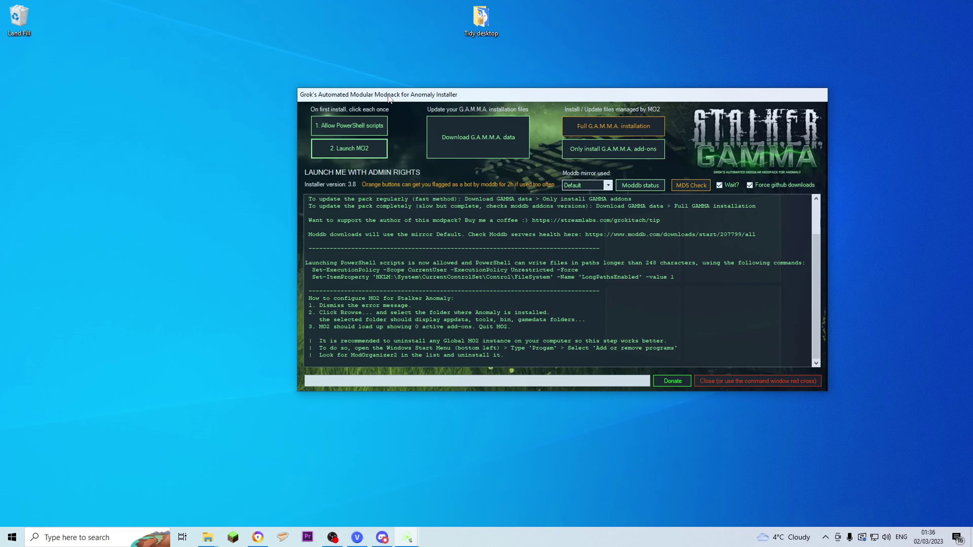
left_click_drag(398, 99, 373, 116)
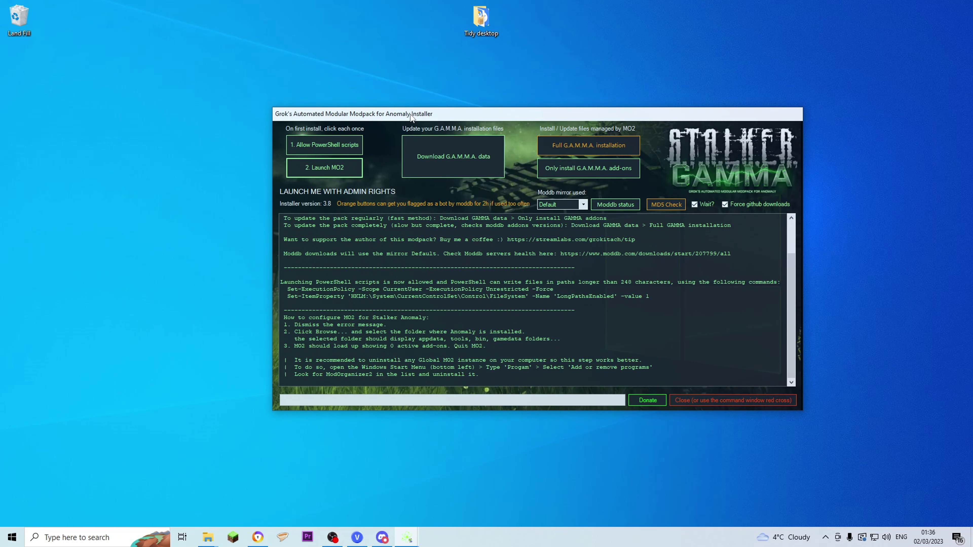
left_click_drag(413, 114, 412, 22)
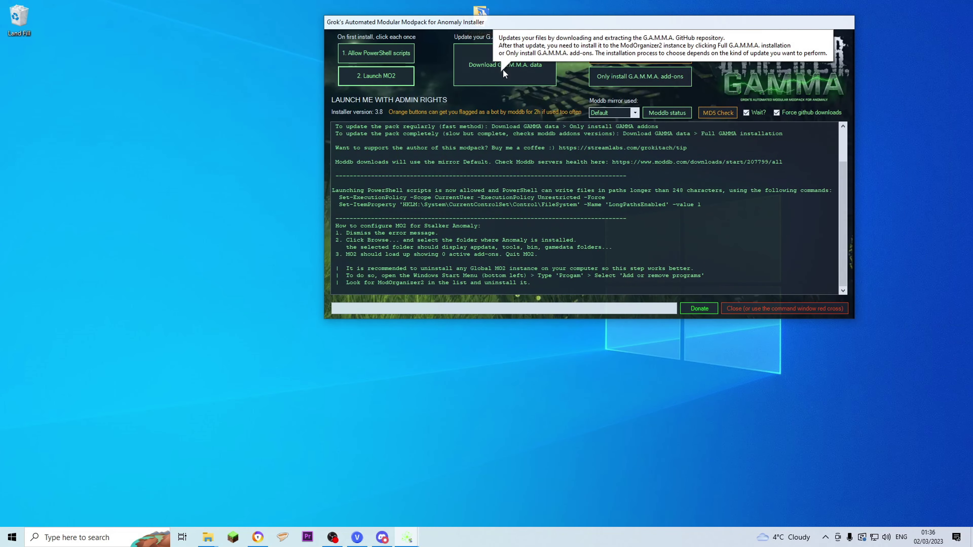
left_click_drag(517, 28, 540, 36)
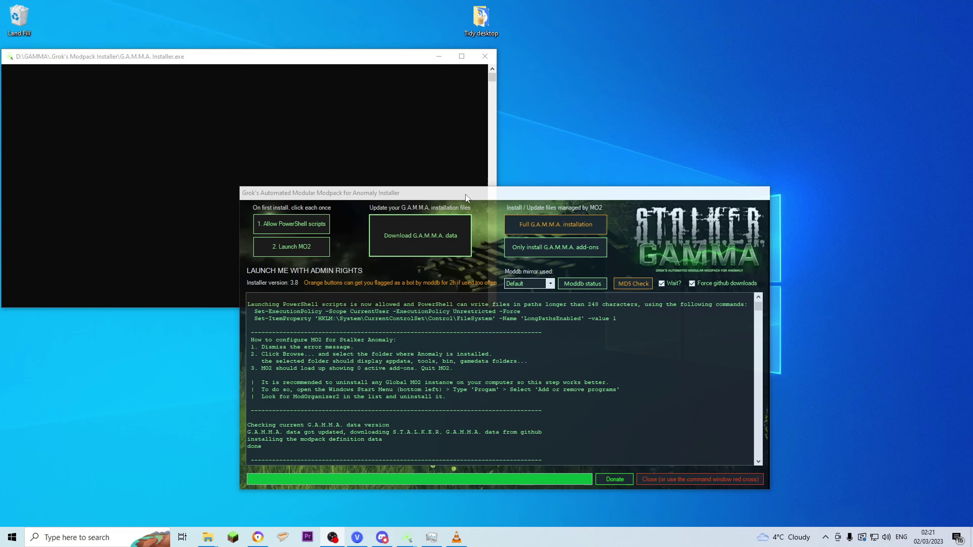
Step: Switch to Discord to read the Full G.A.M.M.A. Installation instructions in how-to-install, moving the installer aside and bringing its console window forward
left_click_drag(460, 194, 519, 170)
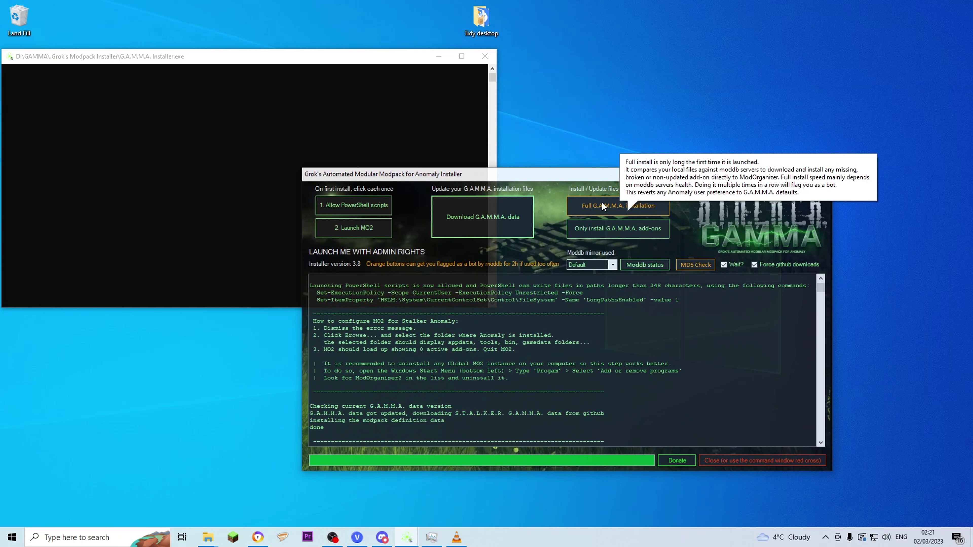
left_click_drag(546, 178, 517, 165)
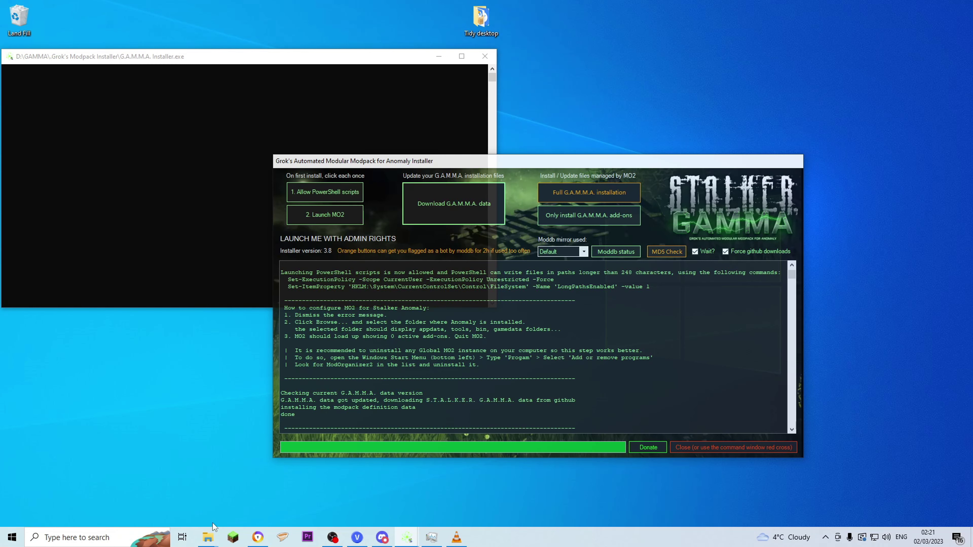
left_click(381, 541)
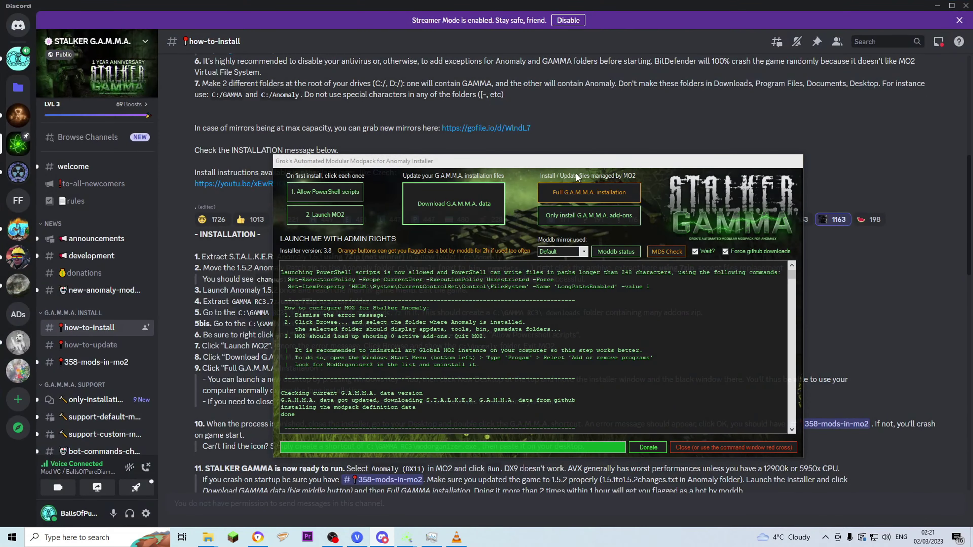
left_click_drag(527, 157, 451, 145)
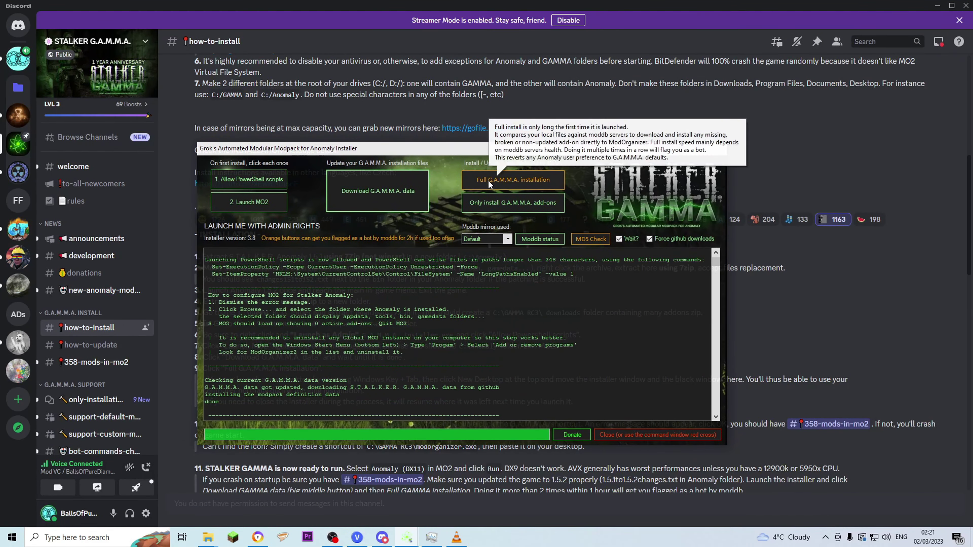
left_click_drag(403, 147, 972, 95)
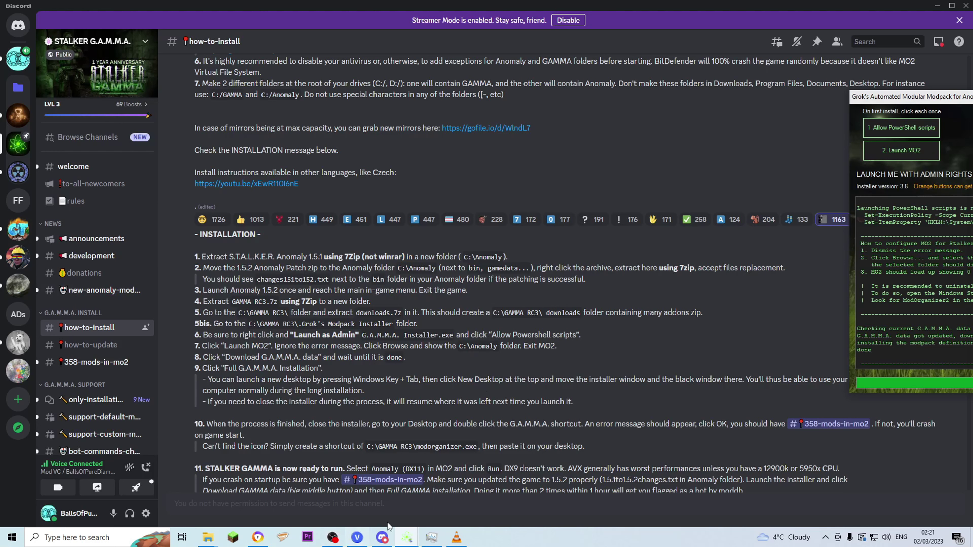
mouse_move(425, 539)
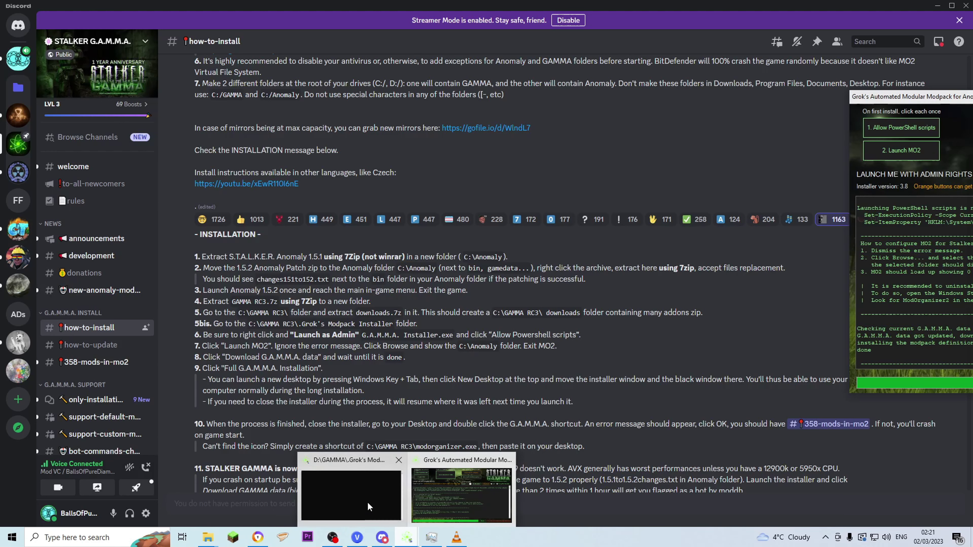
left_click(379, 465)
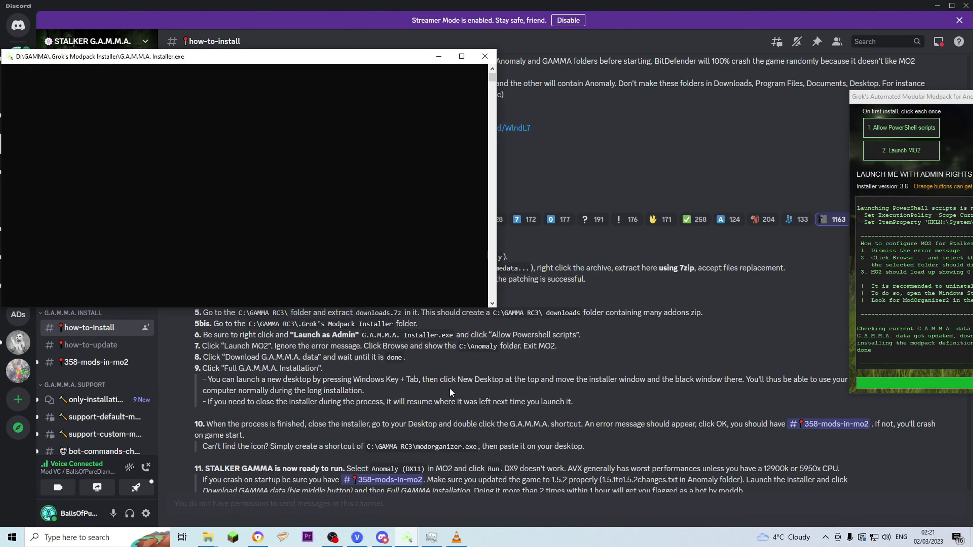
Step: Review the end of the G.A.M.M.A. installer's log, then view the pre-installation requirements in Discord's how-to-install channel
left_click_drag(849, 101, 335, 141)
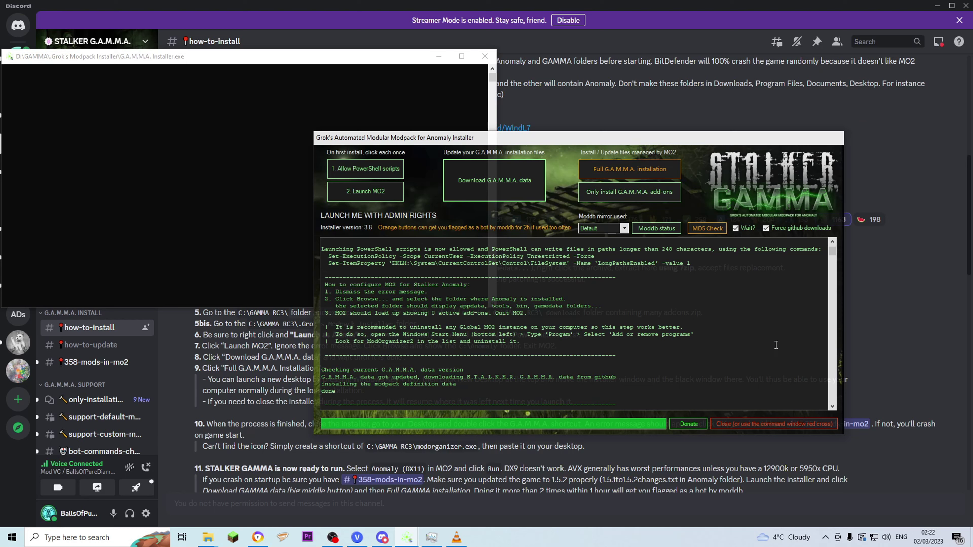
left_click_drag(832, 252, 830, 400)
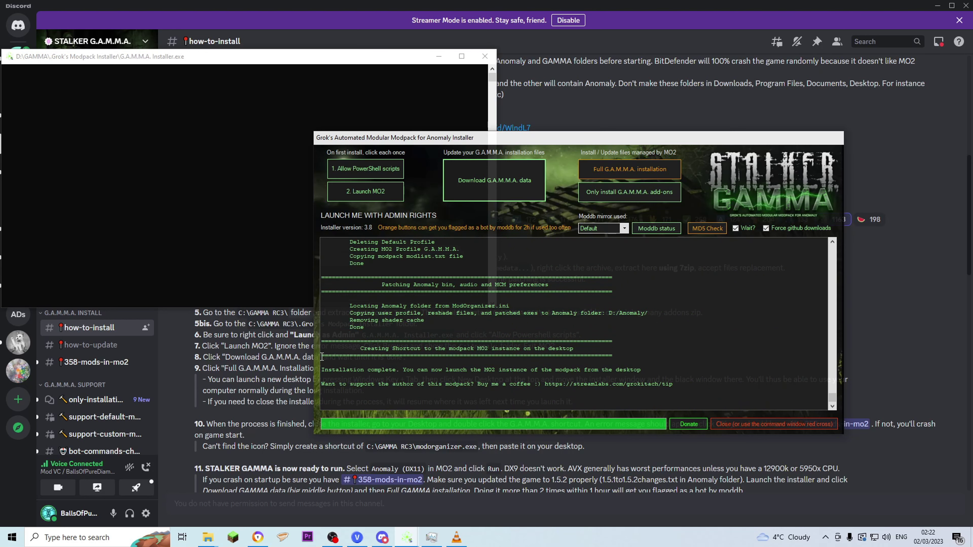
left_click(271, 372)
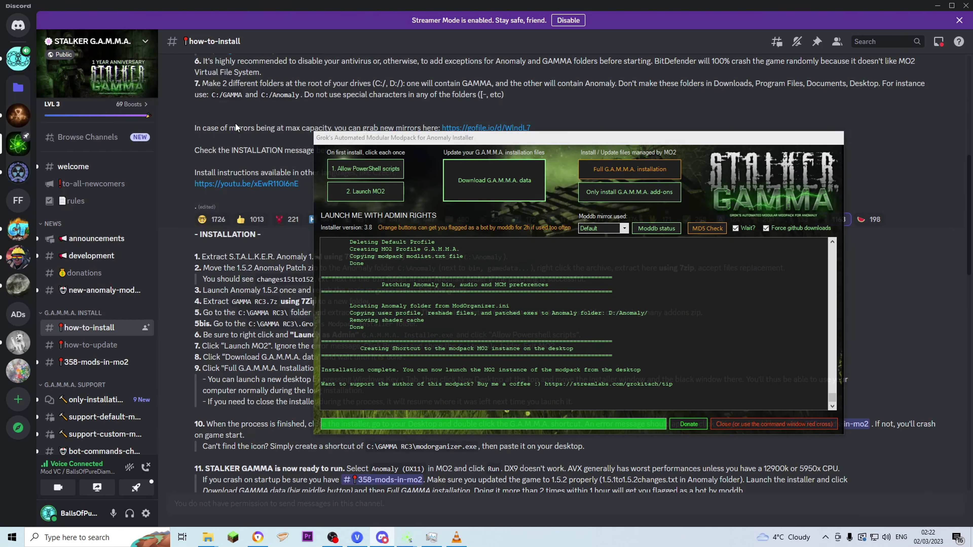
scroll(235, 123, "up", 5)
scroll(254, 211, "up", 4)
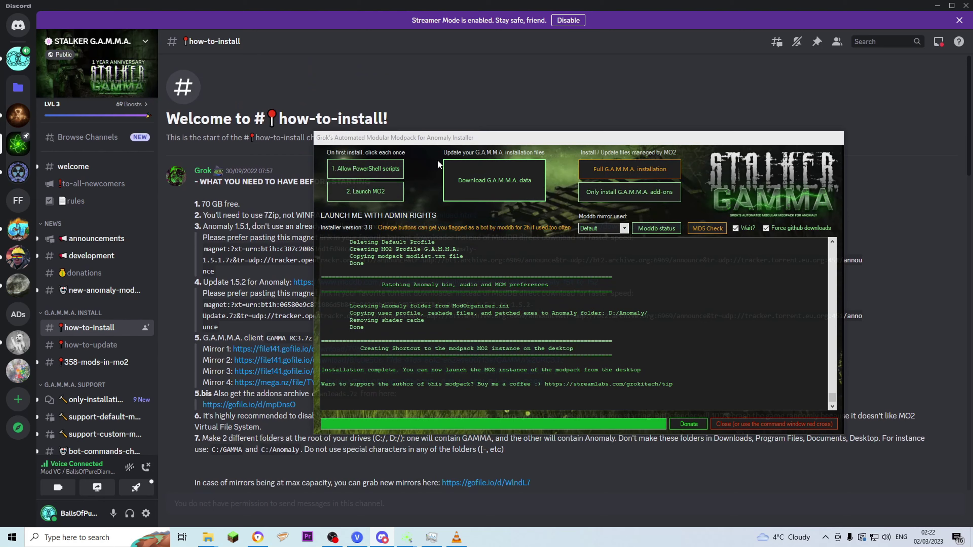
left_click_drag(468, 140, 677, 69)
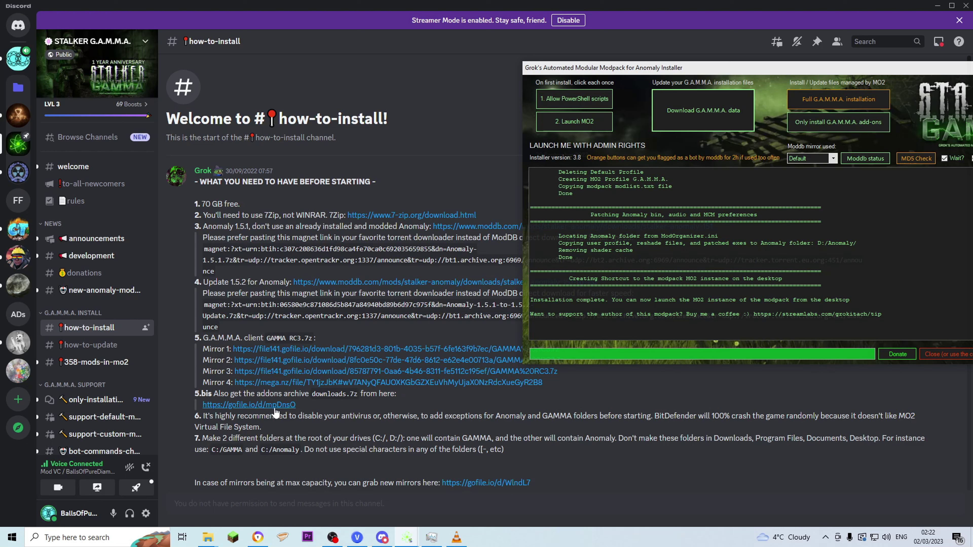
Step: Recheck the MO2 profile setup and Anomaly patching sections of the installer's log, repositioning the installer window over Discord
left_click_drag(700, 68, 543, 57)
scroll(589, 271, "up", 3)
scroll(590, 280, "down", 3)
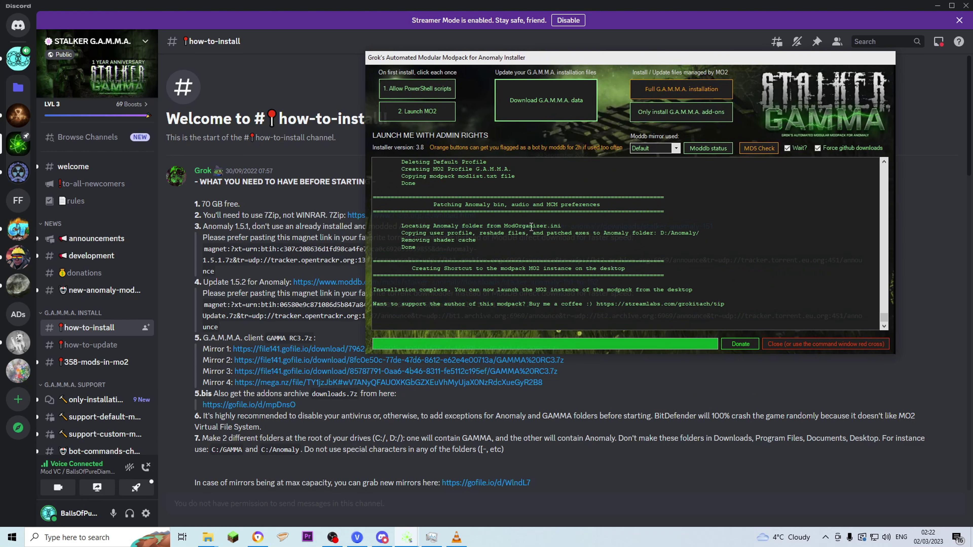
scroll(534, 235, "up", 3)
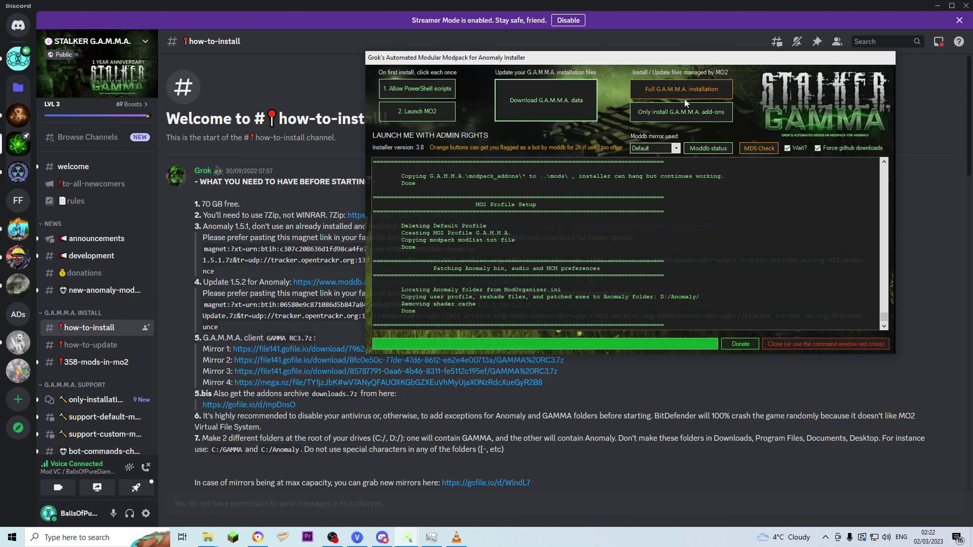
left_click_drag(519, 58, 432, 149)
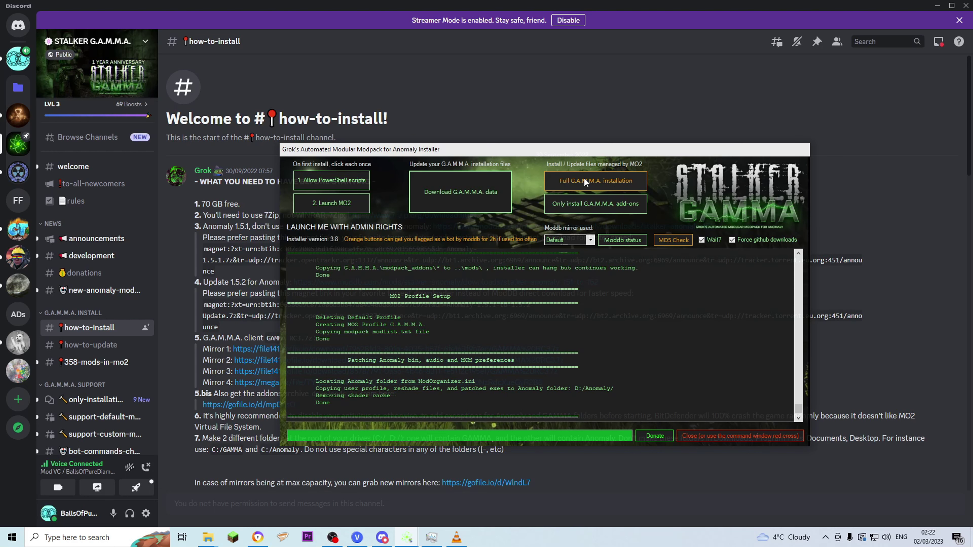
left_click_drag(545, 149, 583, 93)
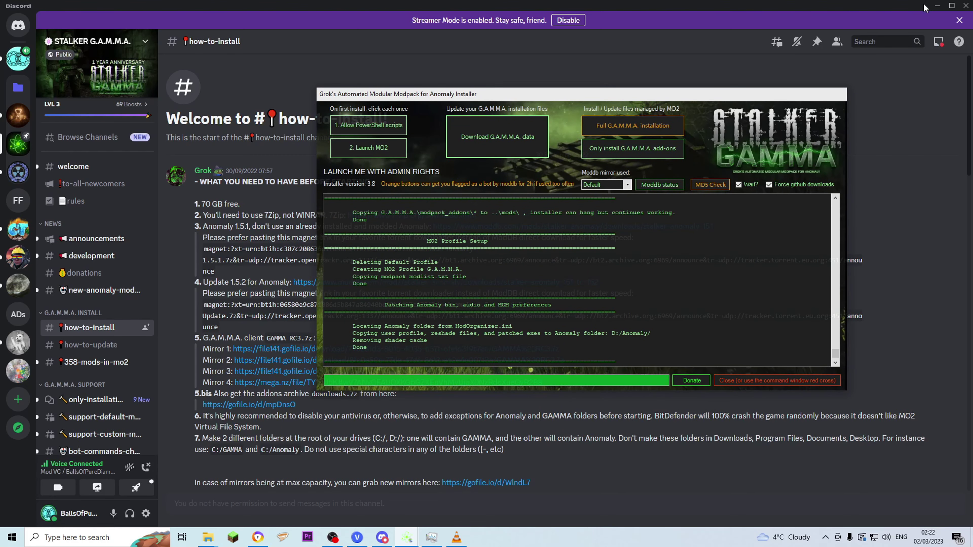
Step: Minimize Discord and the installer's console, and move the G.A.M.M.A. shortcut to an open area of the desktop
left_click(937, 5)
left_click(439, 56)
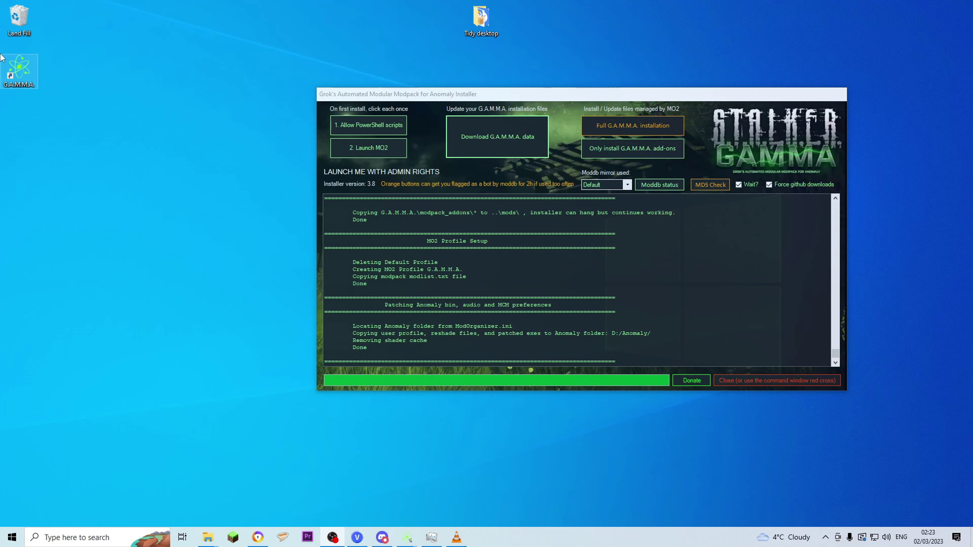
left_click_drag(23, 83, 139, 186)
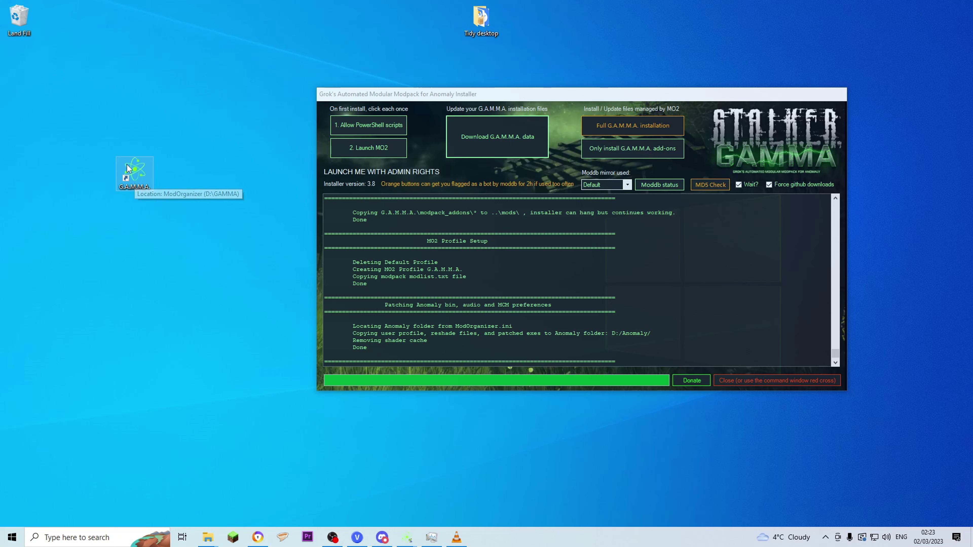
Step: Launch Mod Organizer from the G.A.M.M.A. desktop shortcut, dismiss the missing-profile error and check the active mod count
double_click(134, 180)
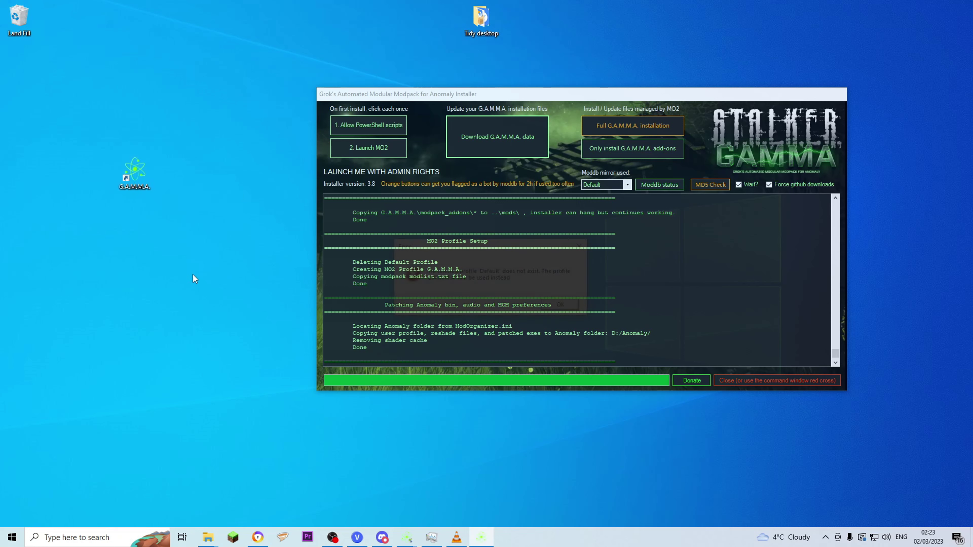
left_click_drag(567, 100, 473, 338)
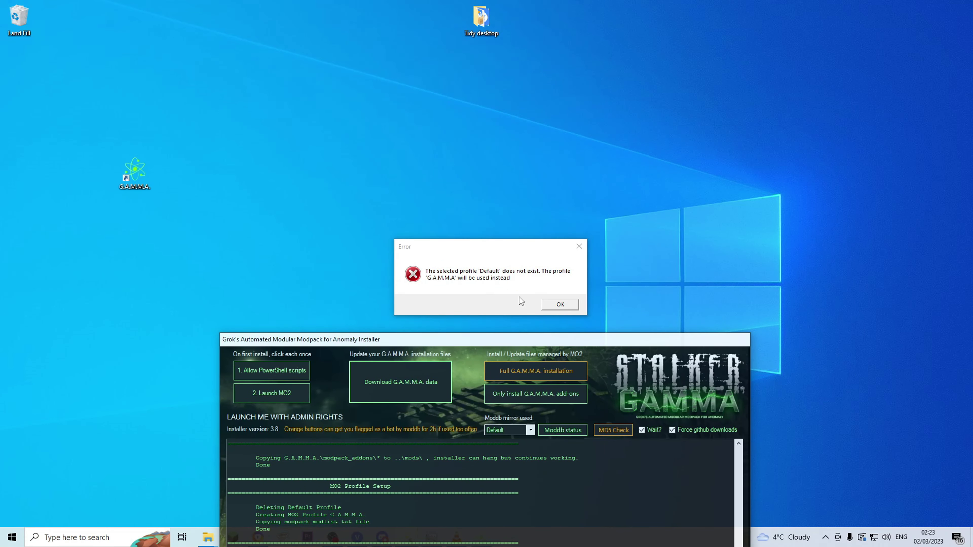
left_click(563, 305)
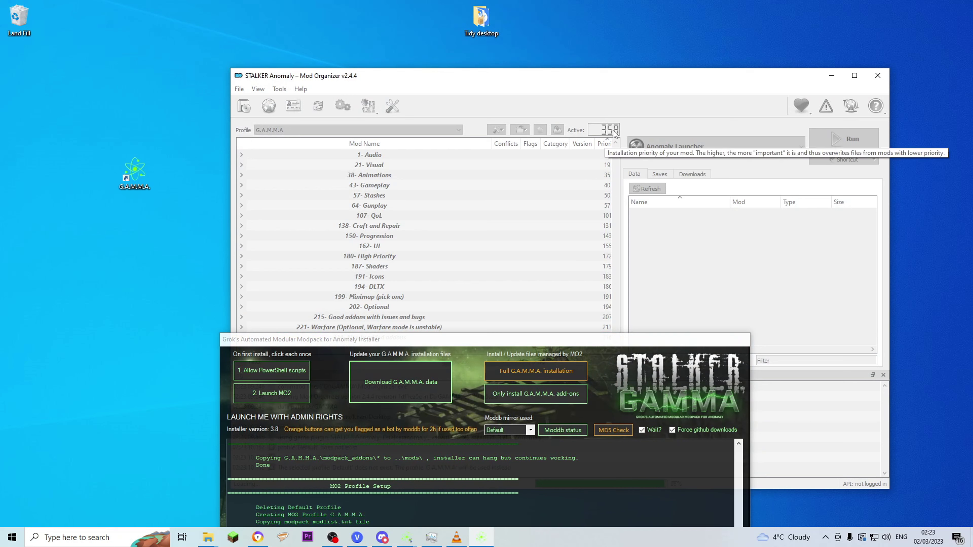
mouse_move(605, 136)
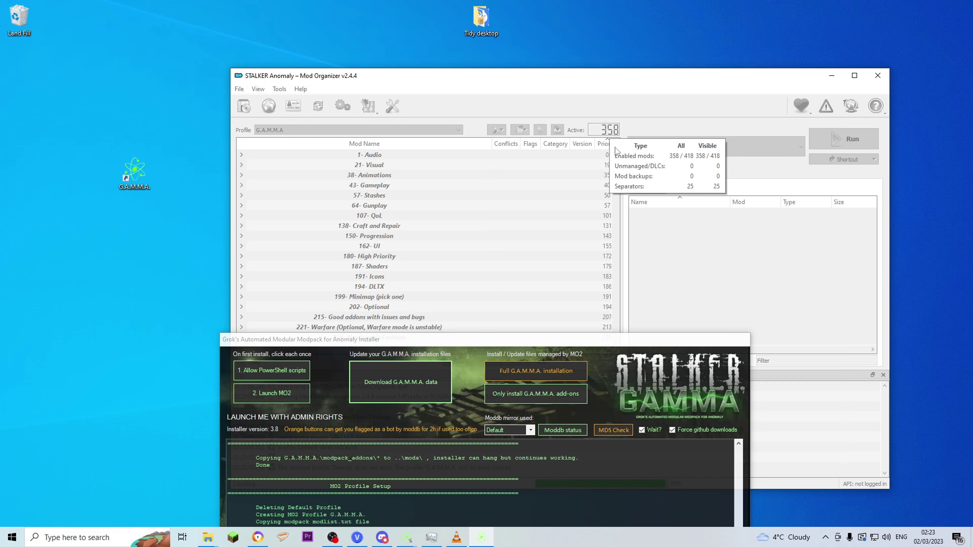
Step: Move the G.A.M.M.A. installer aside, bring up its console window and close the installer through it
left_click_drag(580, 342, 680, 439)
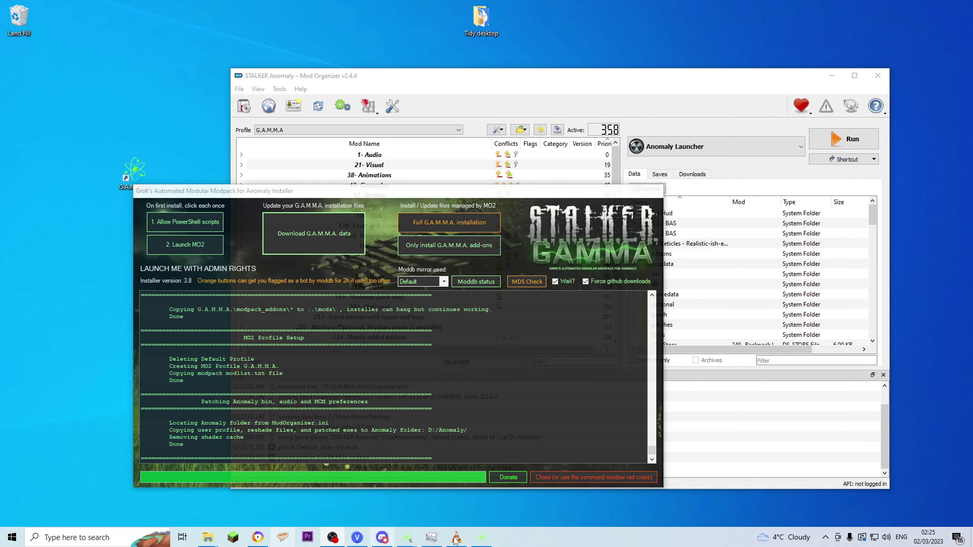
left_click_drag(401, 192, 435, 184)
mouse_move(410, 538)
left_click(351, 497)
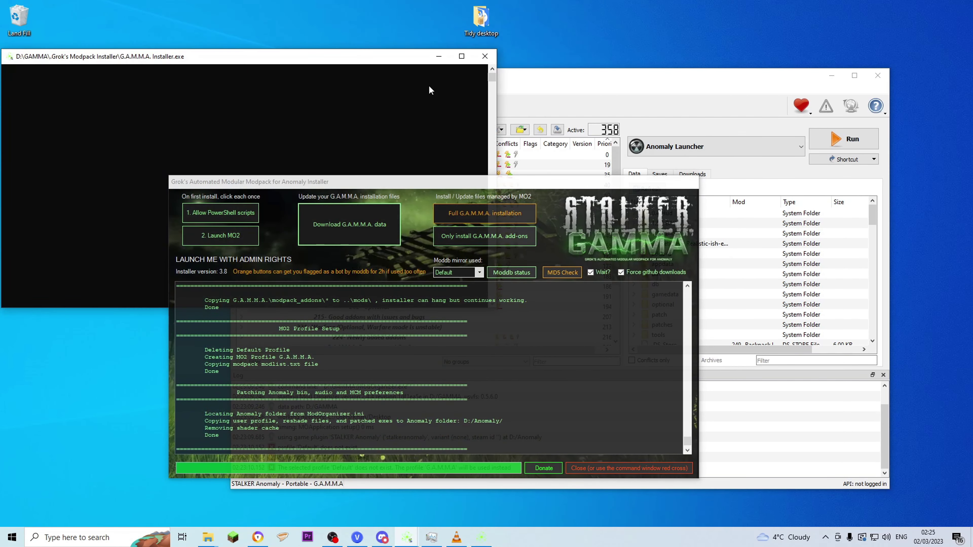
left_click(485, 58)
left_click(485, 57)
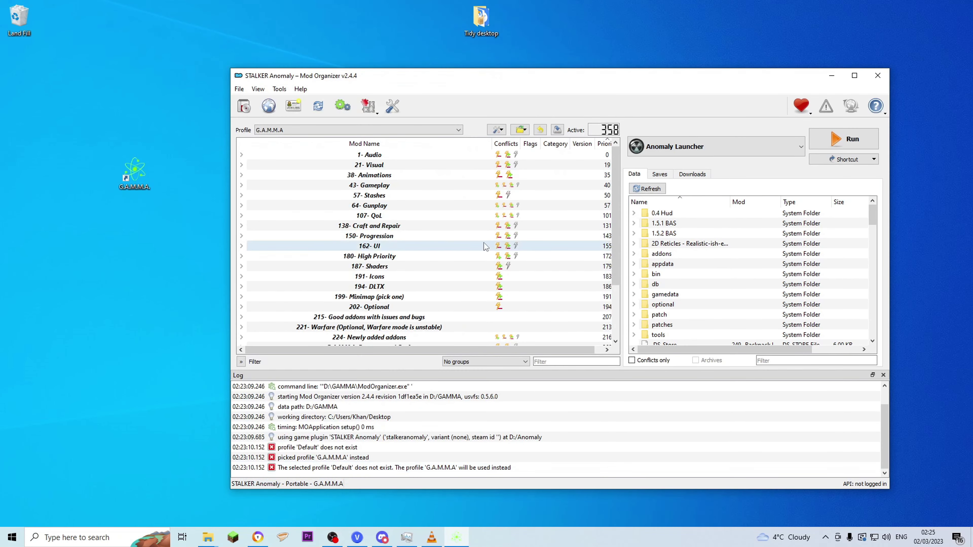
Step: Run the Anomaly Launcher from Mod Organizer, start S.T.A.L.K.E.R. Anomaly and bring the game window to the front
left_click(849, 138)
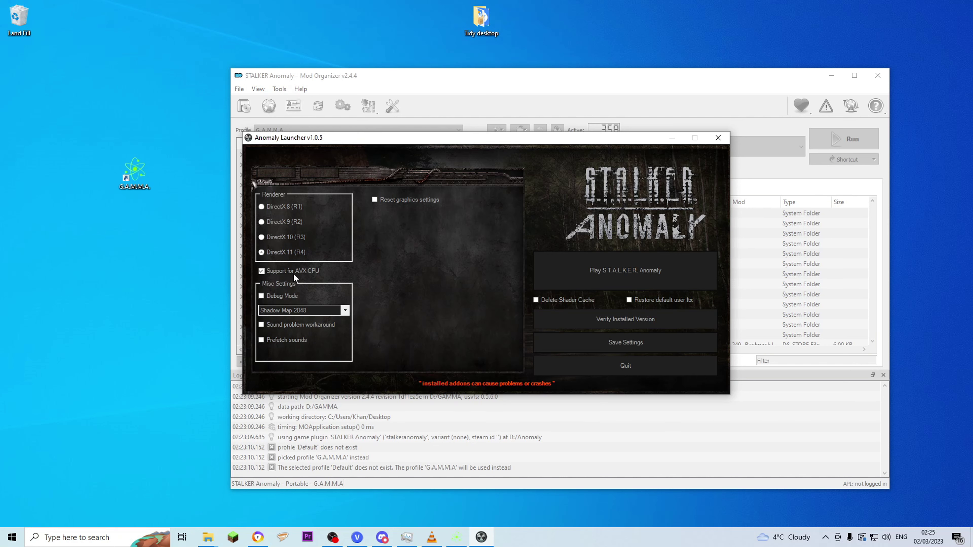
left_click(607, 275)
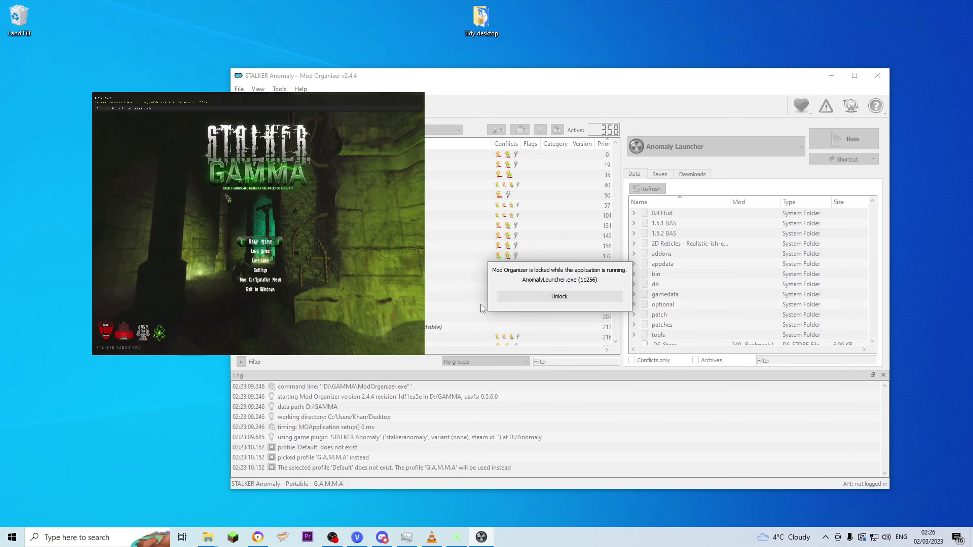
left_click(488, 541)
left_click(482, 538)
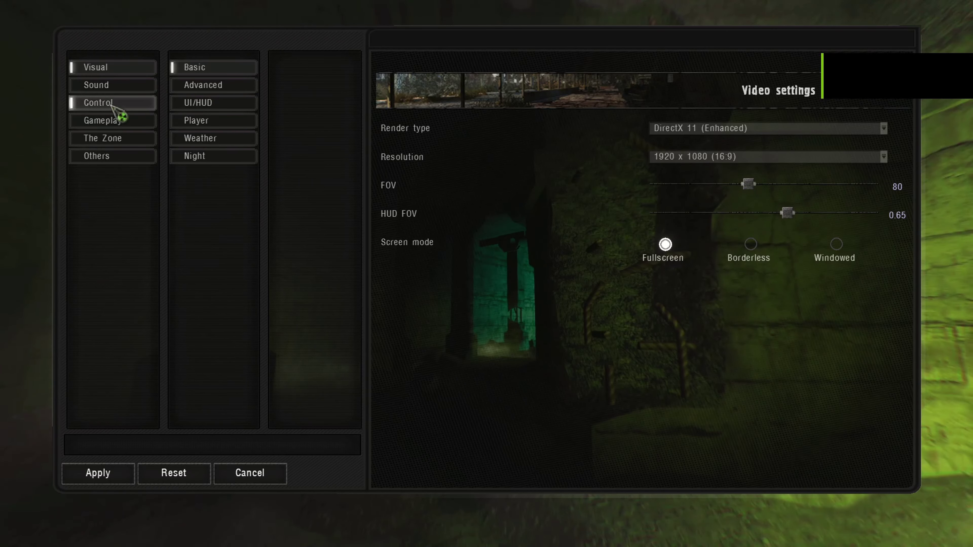
Step: Lower a slider in the game's Sound settings to its minimum and apply the changes
left_click(103, 88)
left_click_drag(806, 155, 650, 154)
left_click(100, 475)
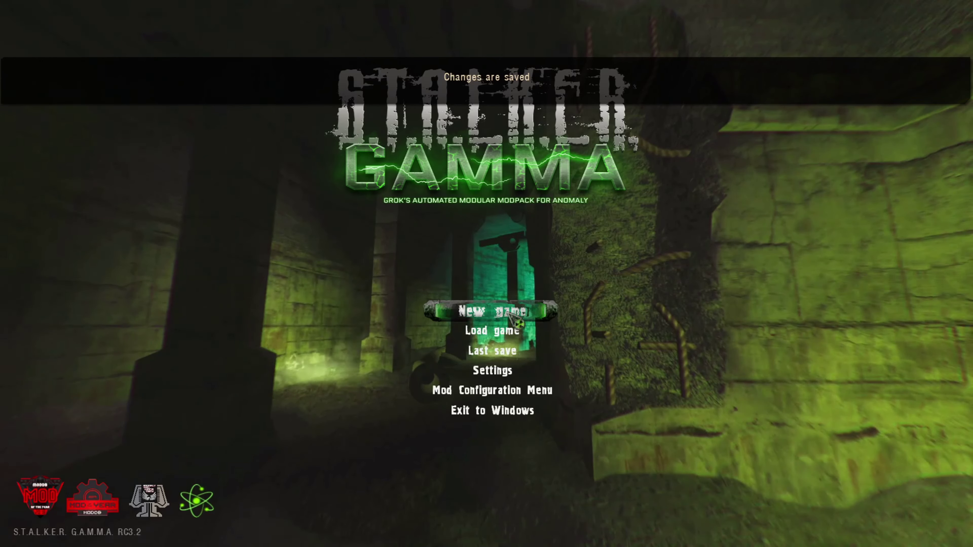
Step: Browse the new game's loadout and start a Story mode game with Easy gameplay and Tourist progression difficulty
left_click(494, 314)
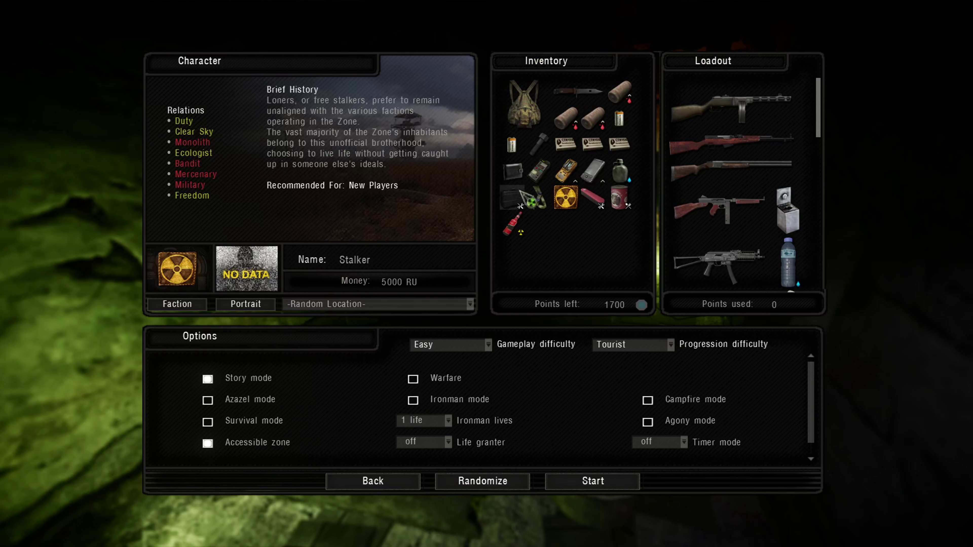
scroll(727, 199, "down", 5)
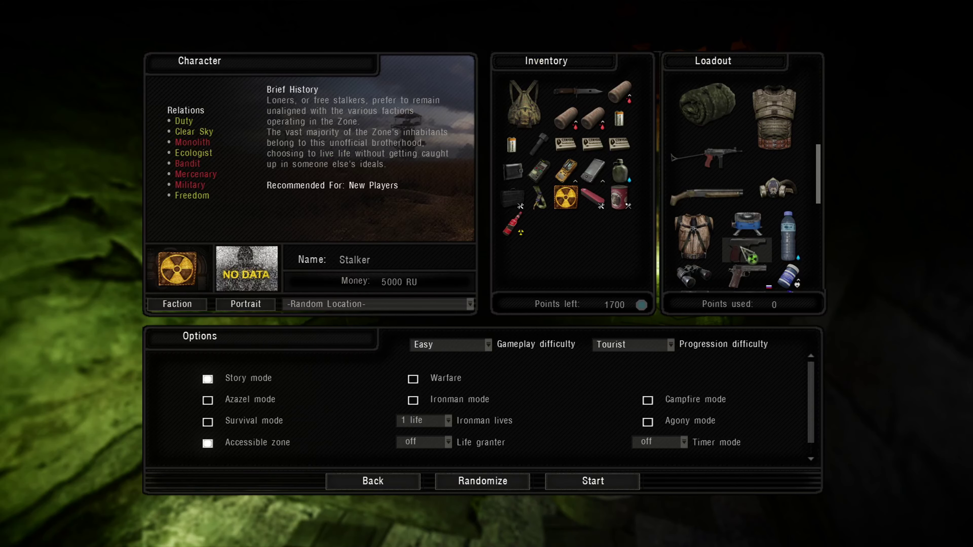
scroll(743, 238, "up", 5)
scroll(747, 246, "down", 4)
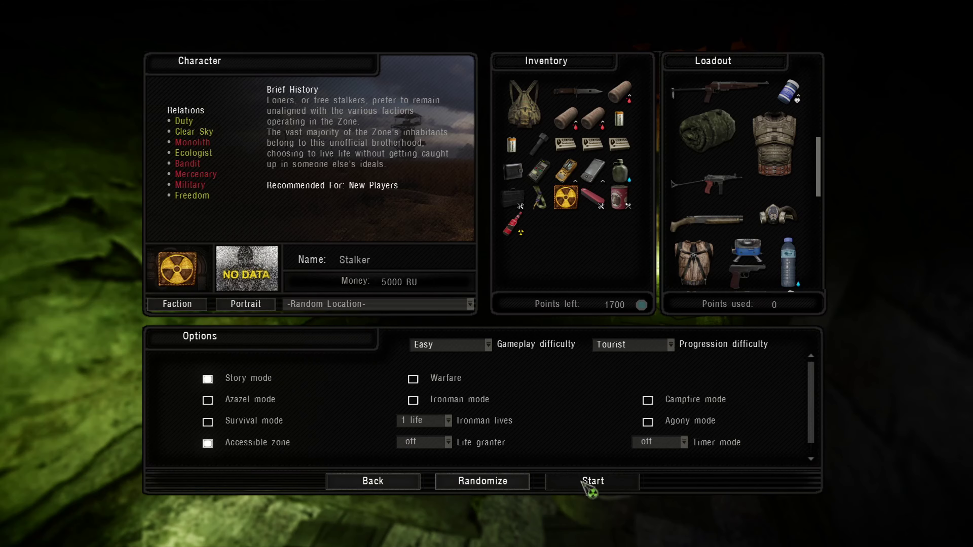
left_click(590, 483)
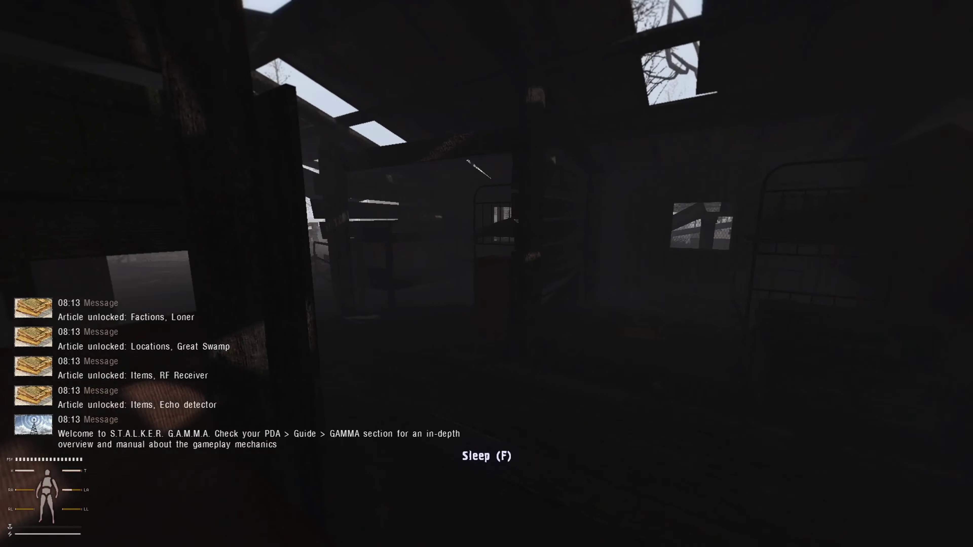
key("w")
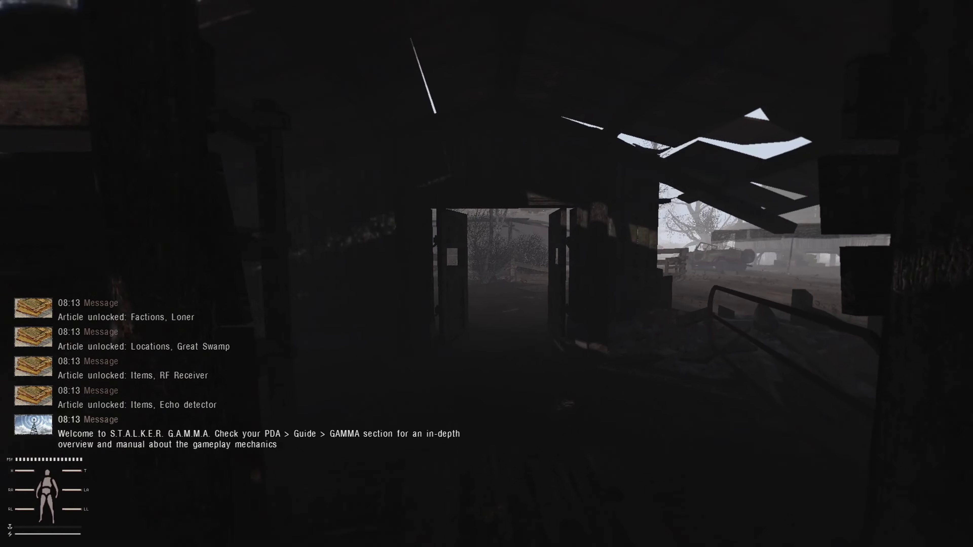
key("w")
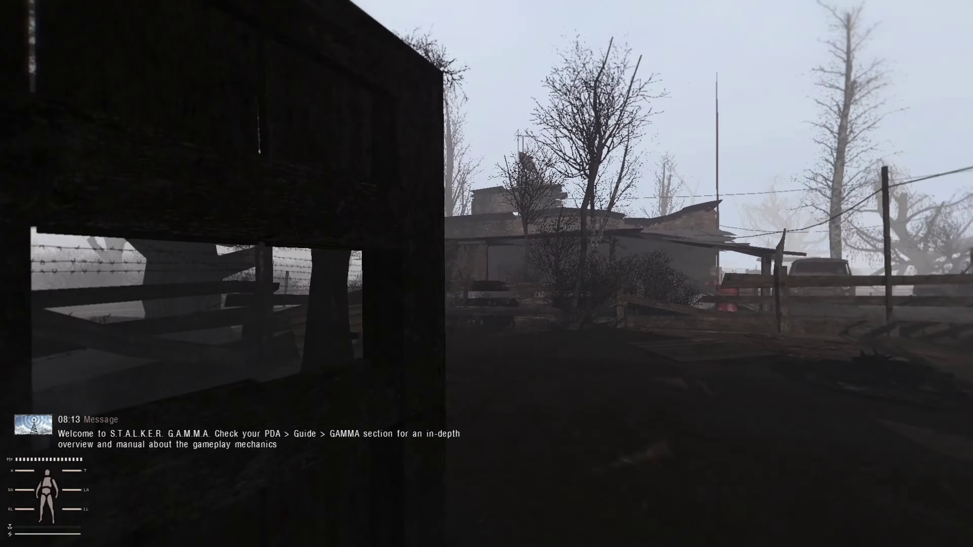
key("w")
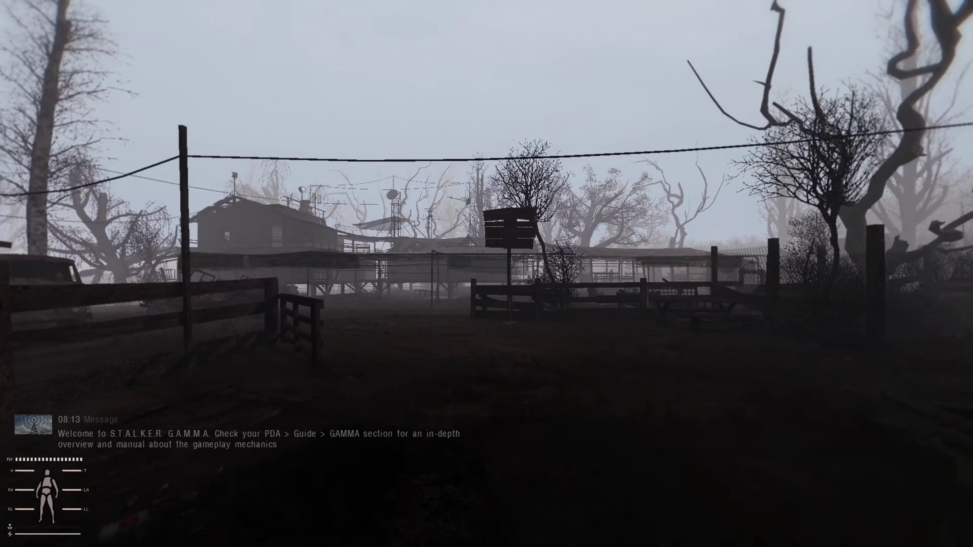
key("w")
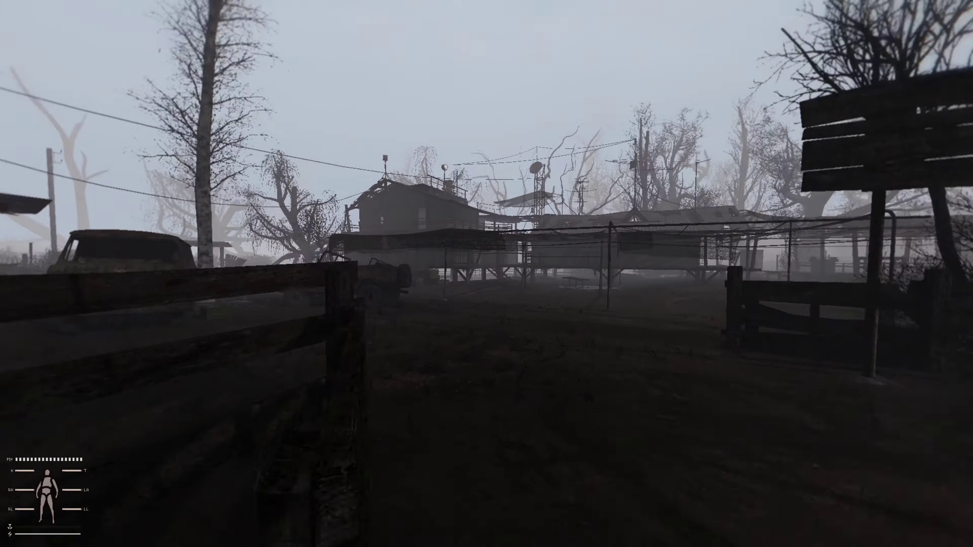
key("w")
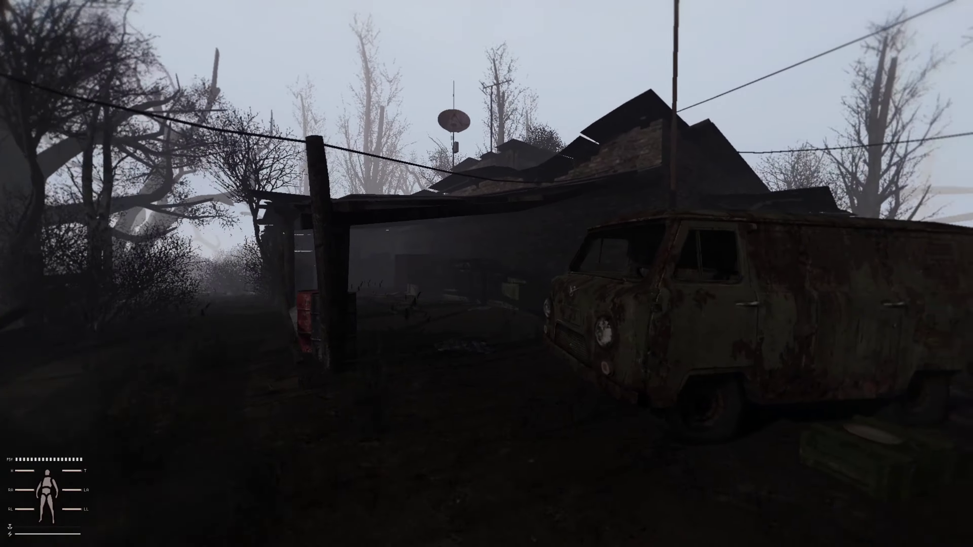
key("w")
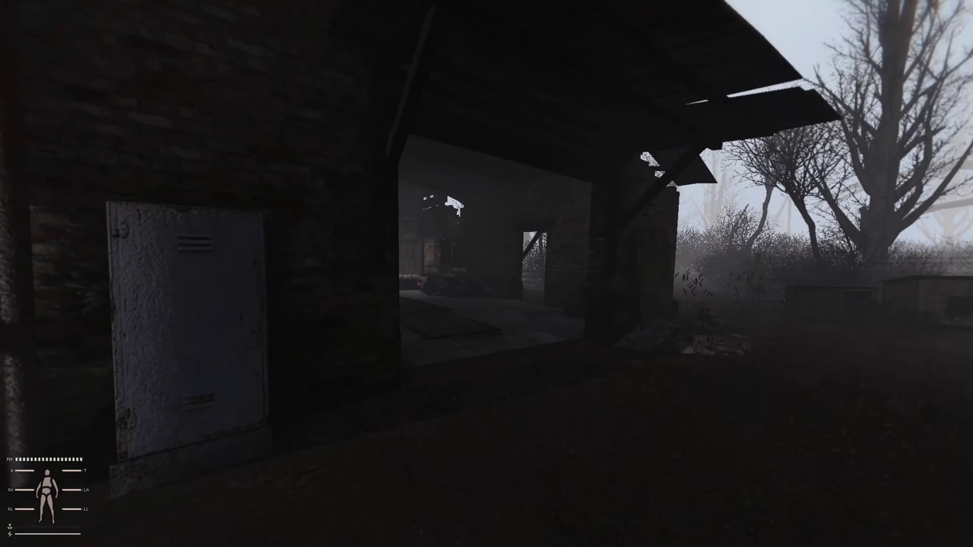
key("w")
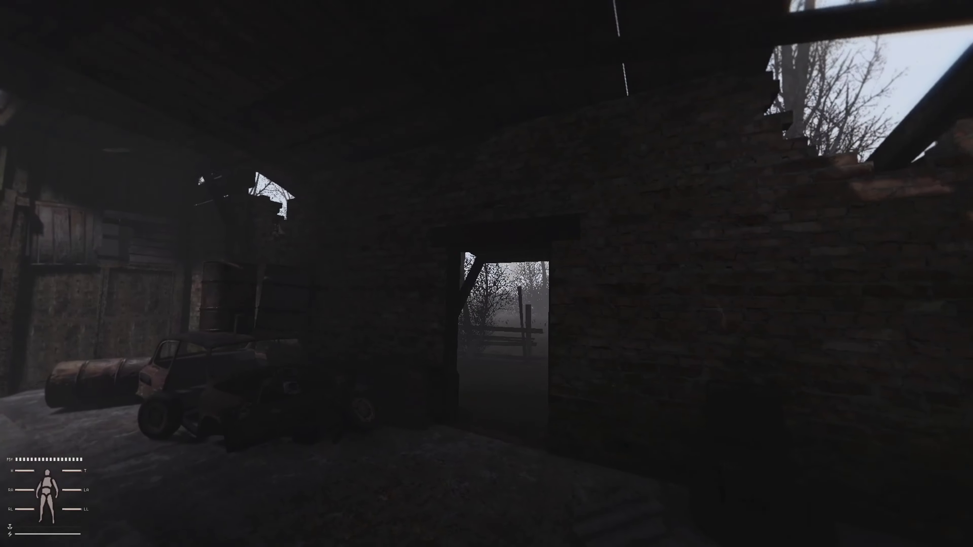
key("w")
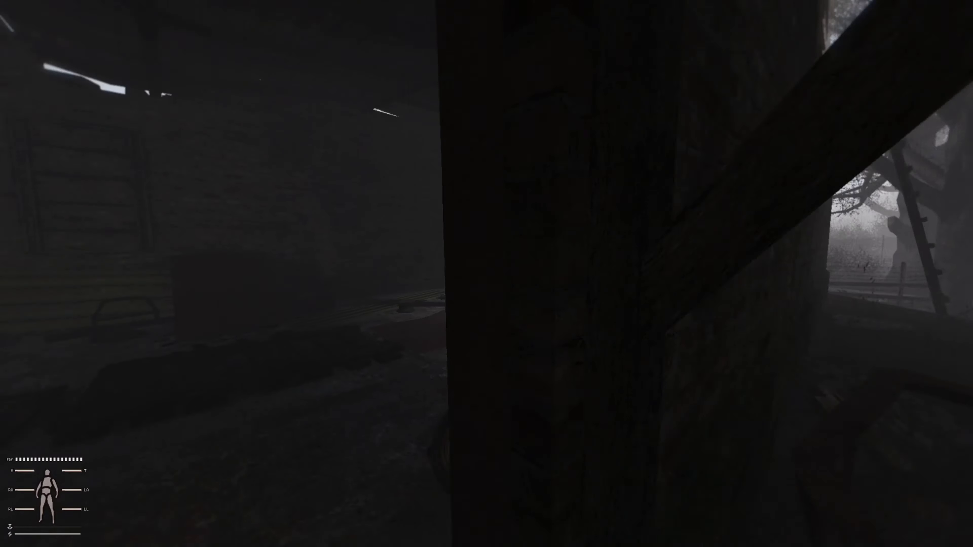
key("w")
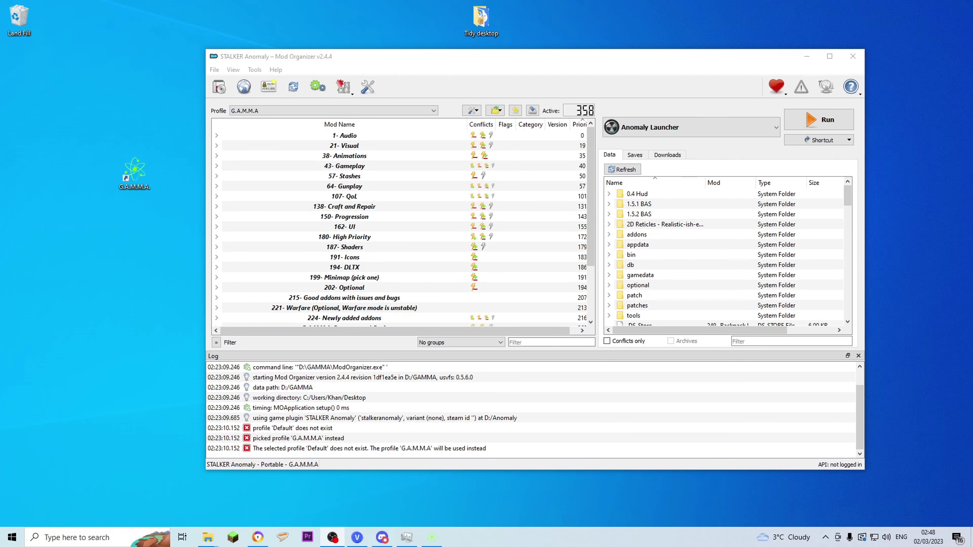
Step: Switch to the STALKER G.A.M.M.A. server in Discord and open the support-default-modlist channel
left_click(382, 537)
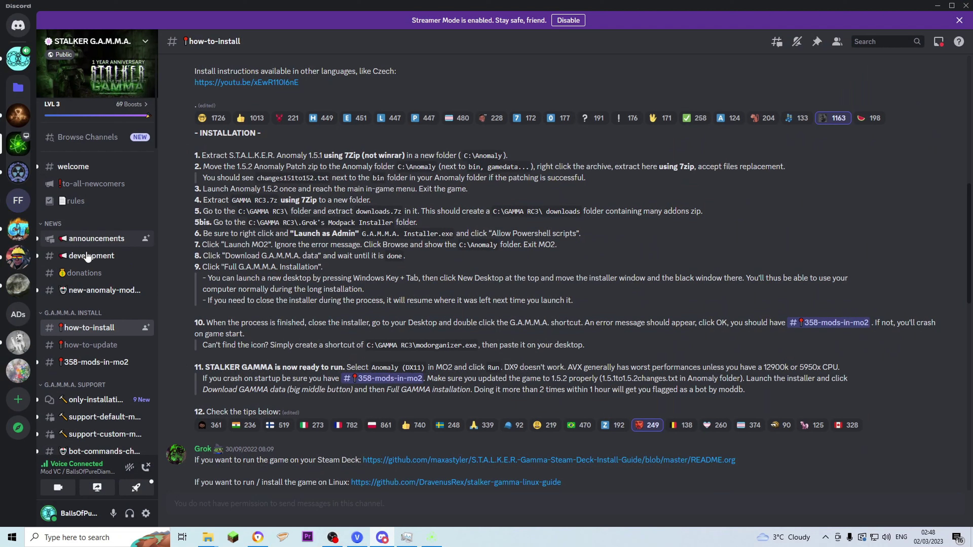
scroll(96, 268, "down", 3)
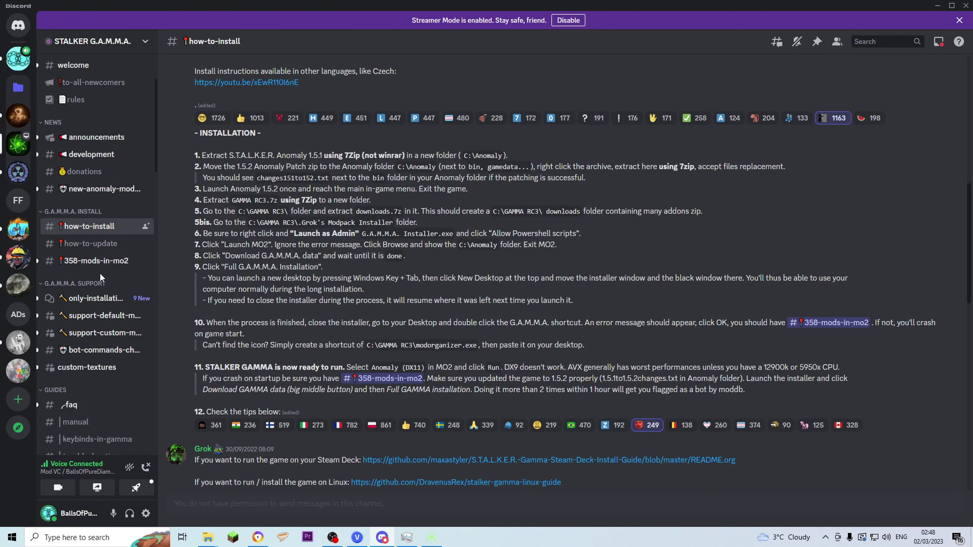
scroll(99, 296, "up", 1)
scroll(100, 306, "down", 1)
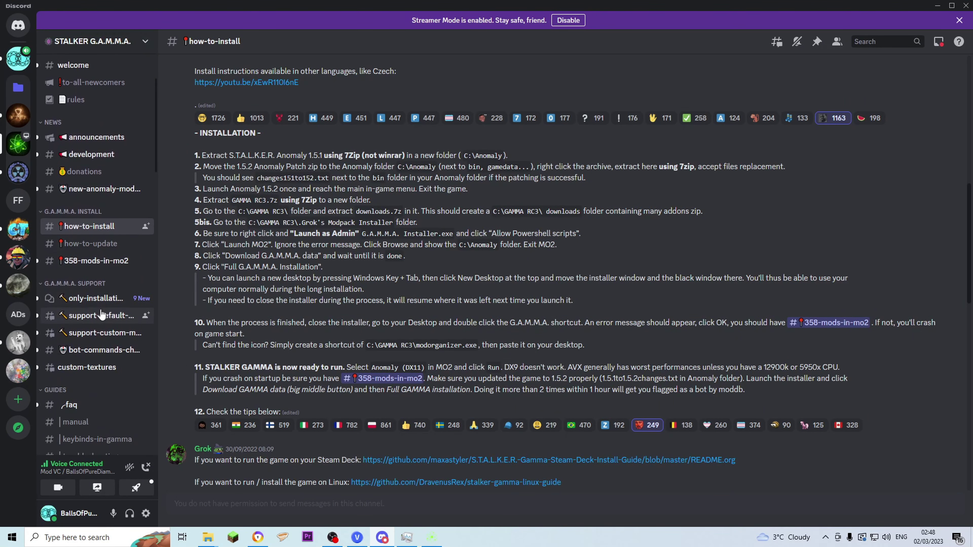
scroll(102, 315, "down", 2)
mouse_move(86, 273)
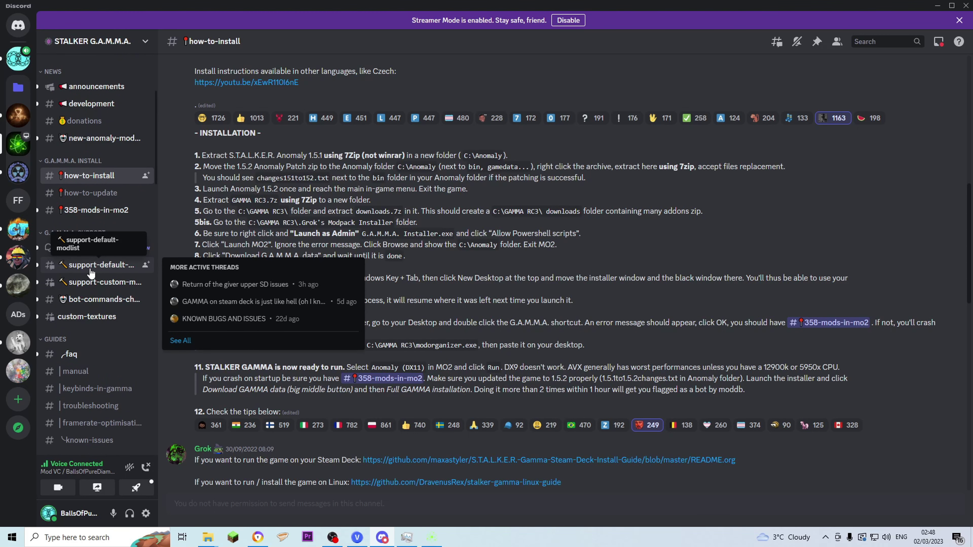
left_click(90, 270)
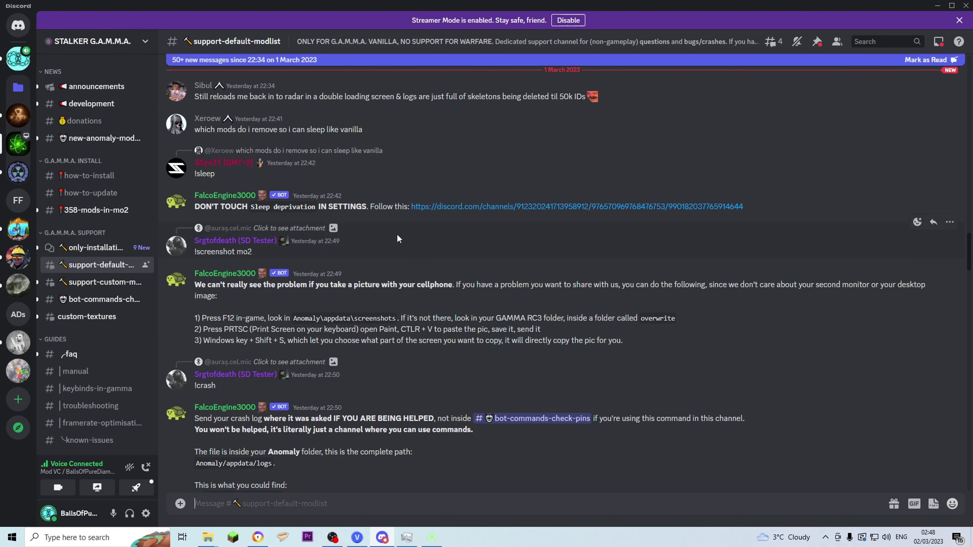
Step: Read through the recent crash and bug reports and the replies in the support-default-modlist channel
scroll(321, 269, "down", 5)
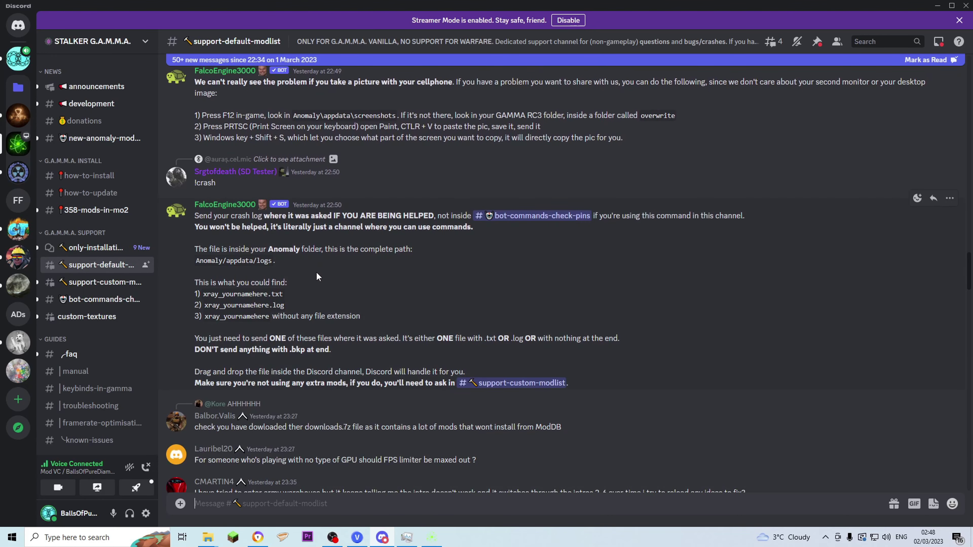
scroll(334, 273, "down", 8)
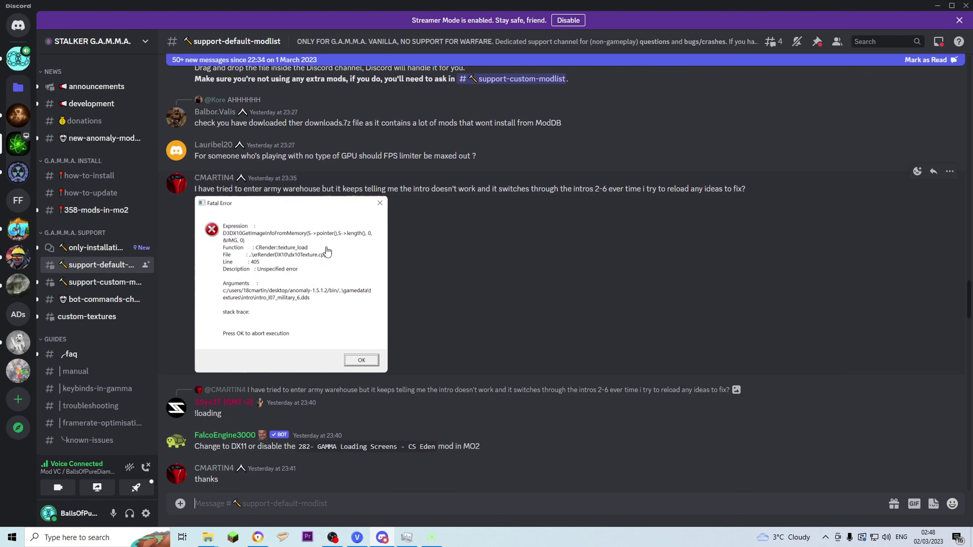
scroll(332, 299, "down", 8)
scroll(334, 286, "down", 5)
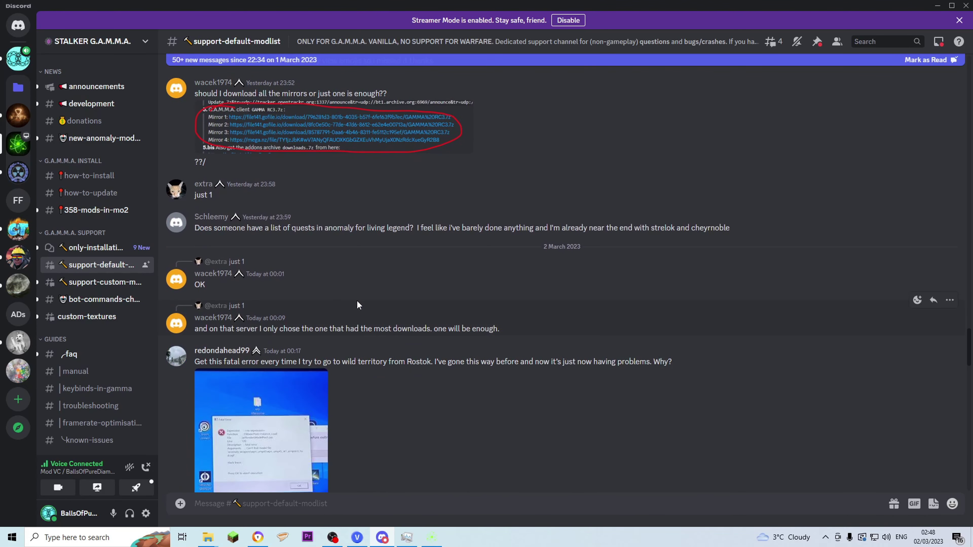
scroll(338, 291, "down", 9)
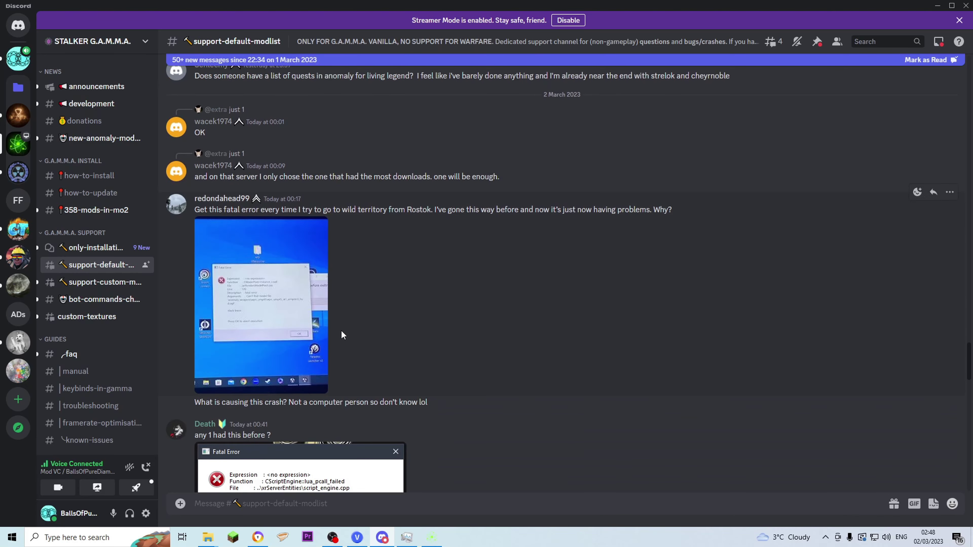
scroll(310, 335, "down", 9)
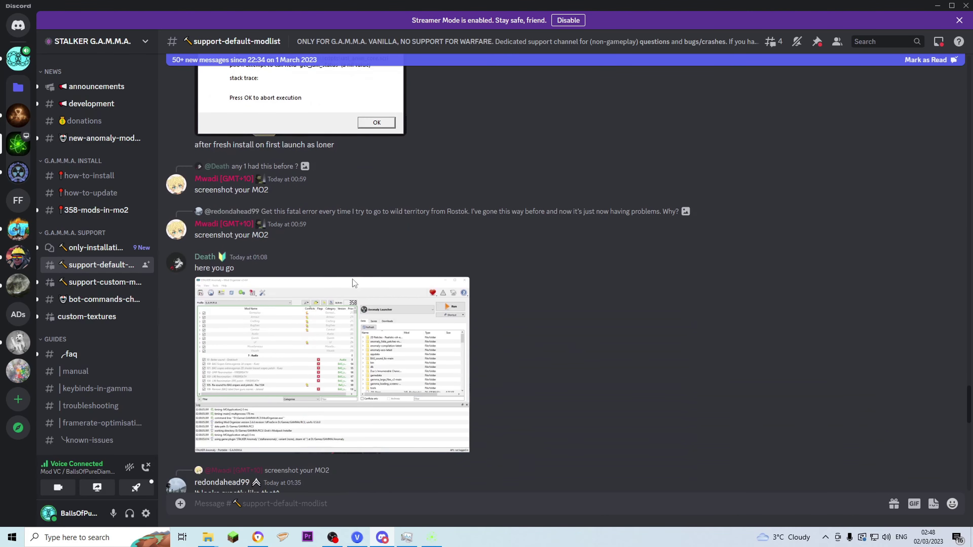
scroll(404, 310, "down", 7)
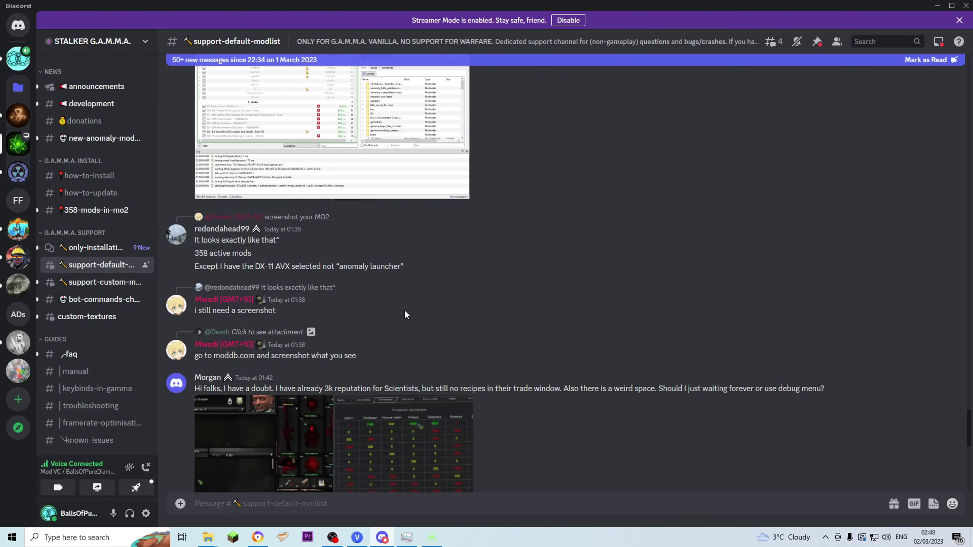
scroll(413, 329, "down", 2)
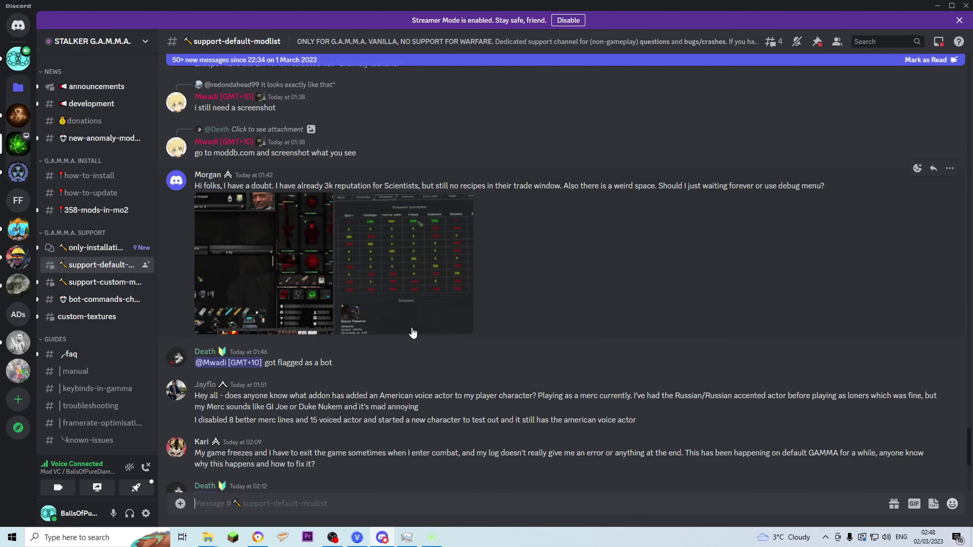
scroll(382, 313, "down", 5)
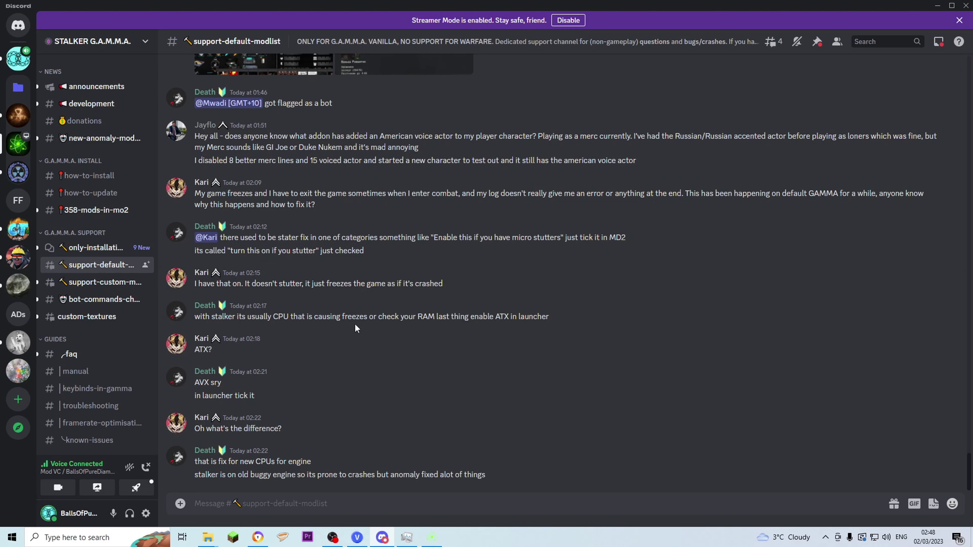
scroll(397, 327, "up", 3)
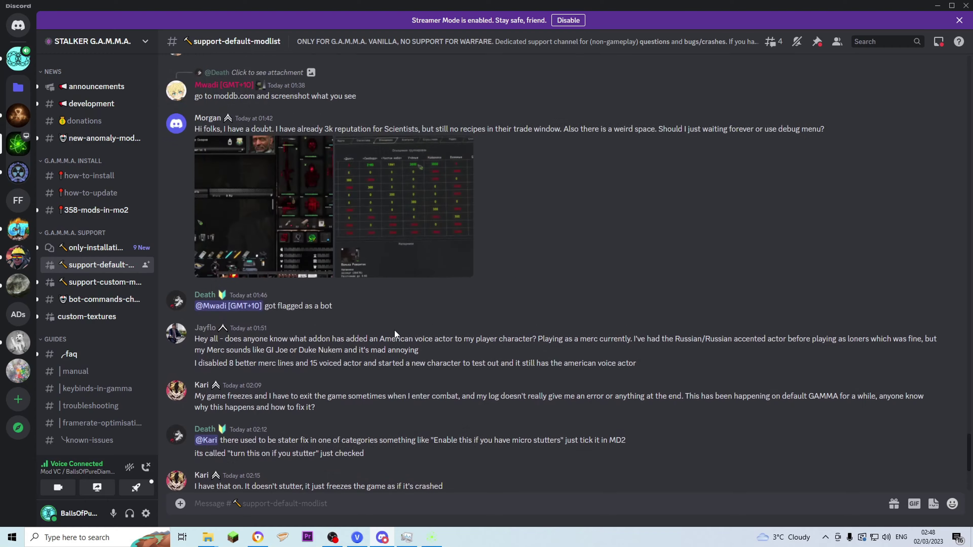